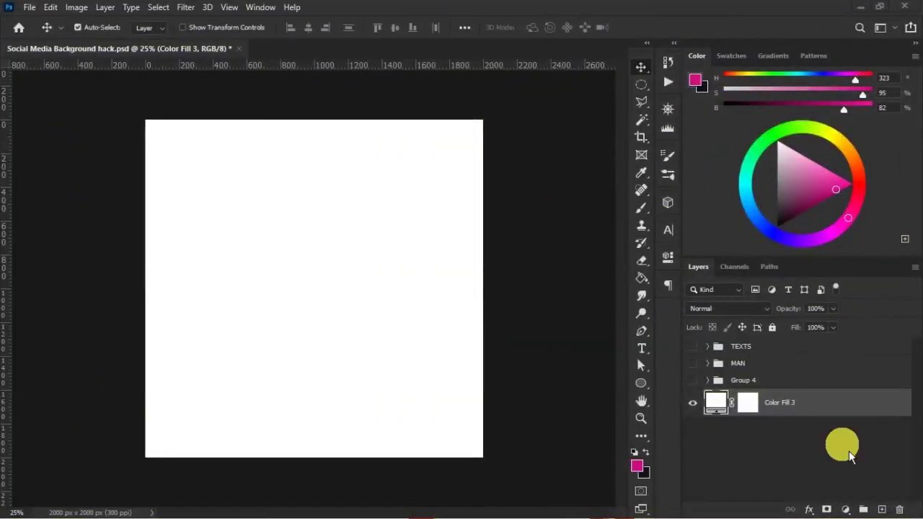
- Add a Gradient fill layer using a purple-to-pink preset
{"action": "left_click", "coordinate": [848, 509]}
{"action": "left_click", "coordinate": [863, 283]}
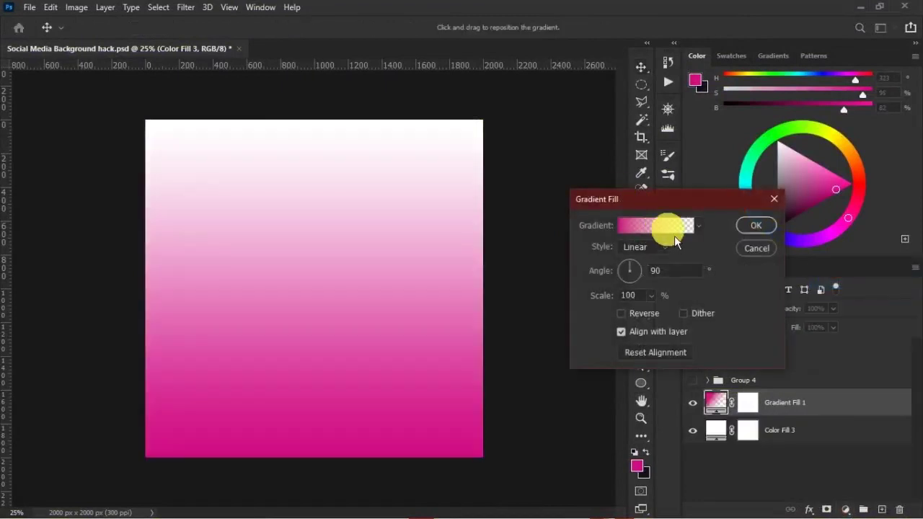
{"action": "left_click", "coordinate": [698, 226]}
{"action": "scroll", "coordinate": [598, 241], "scroll_direction": "up", "scroll_amount": 3}
{"action": "scroll", "coordinate": [654, 304], "scroll_direction": "down", "scroll_amount": 5}
{"action": "left_click", "coordinate": [667, 261]}
{"action": "left_click", "coordinate": [690, 261]}
{"action": "left_click", "coordinate": [755, 227]}
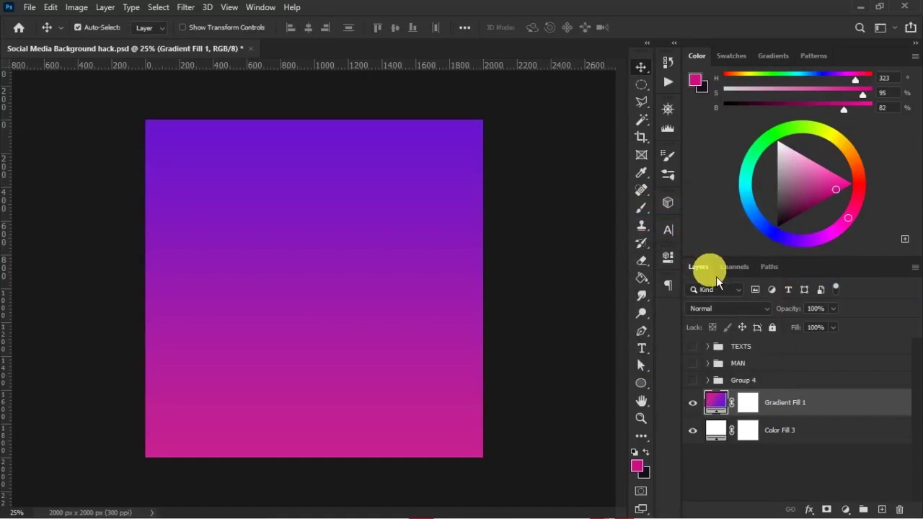
- Place the images(77) marble picture from the Background folder over the gradient
{"action": "key", "text": "super+Tab"}
{"action": "left_click", "coordinate": [249, 220]}
{"action": "scroll", "coordinate": [533, 329], "scroll_direction": "down", "scroll_amount": 20}
{"action": "scroll", "coordinate": [498, 260], "scroll_direction": "up", "scroll_amount": 4}
{"action": "left_click", "coordinate": [491, 184]}
{"action": "left_click_drag", "start_coordinate": [231, 265], "coordinate": [241, 263]}
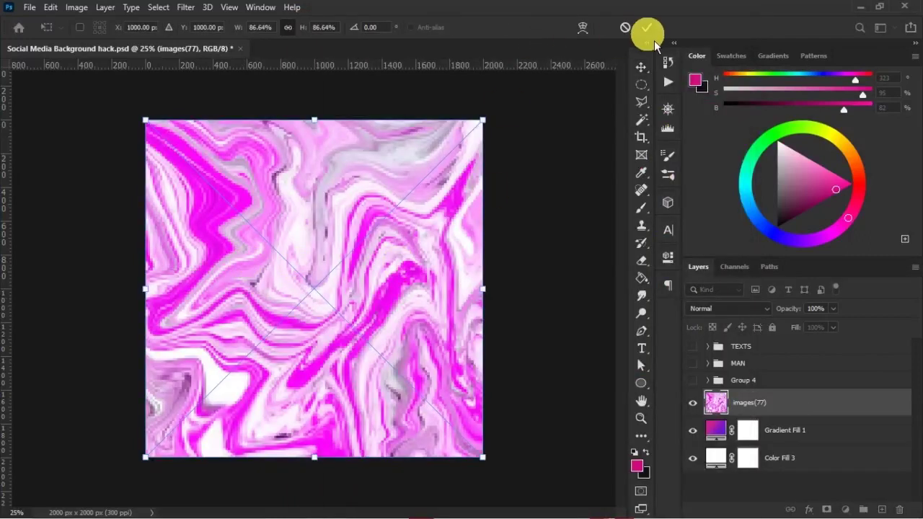
{"action": "left_click", "coordinate": [647, 29]}
{"action": "left_click", "coordinate": [728, 308]}
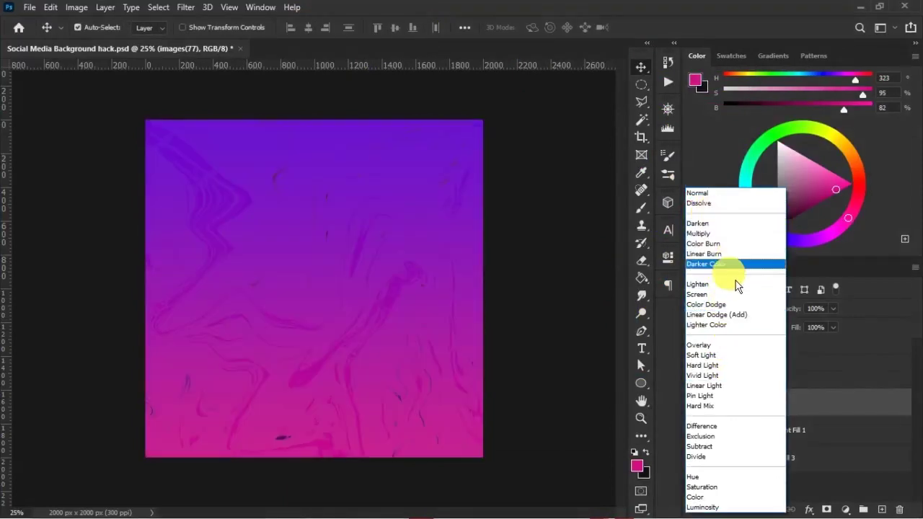
- Set images(77) to Multiply blending and apply a 2.3-pixel Gaussian Blur
{"action": "left_click", "coordinate": [715, 235]}
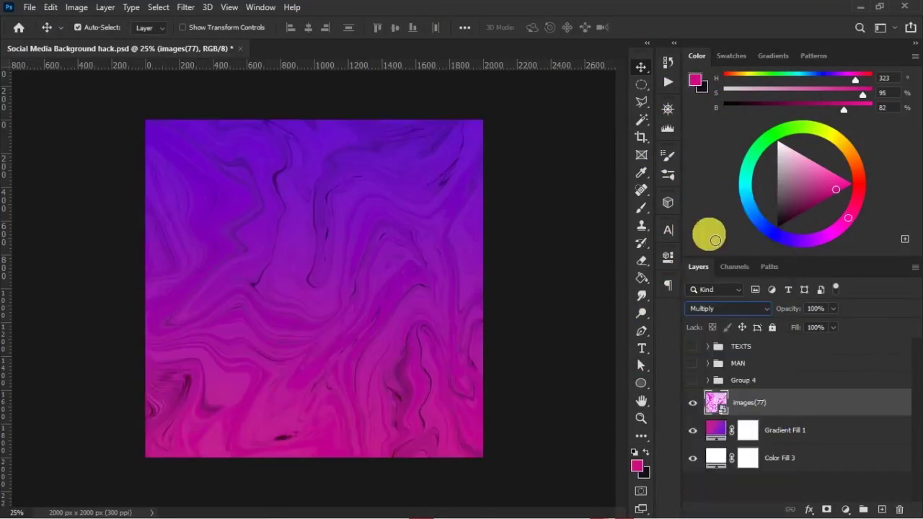
{"action": "left_click", "coordinate": [184, 7]}
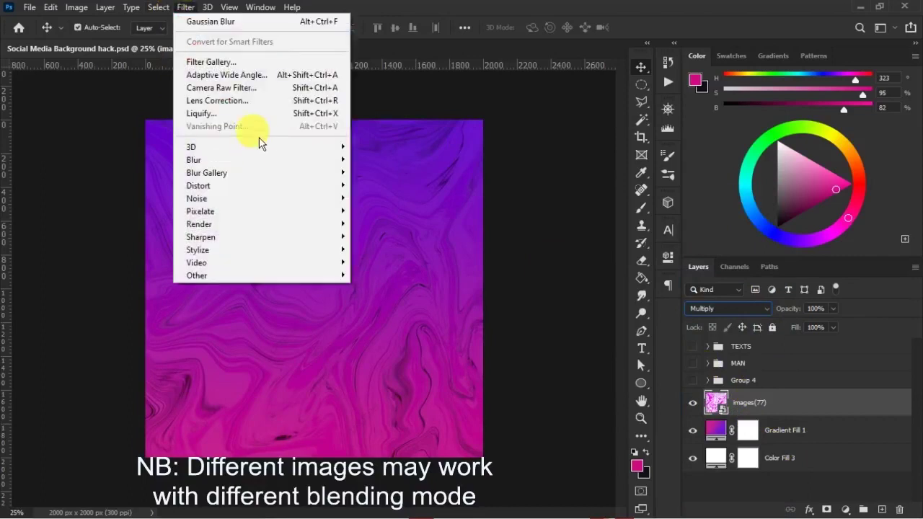
{"action": "left_click", "coordinate": [251, 158]}
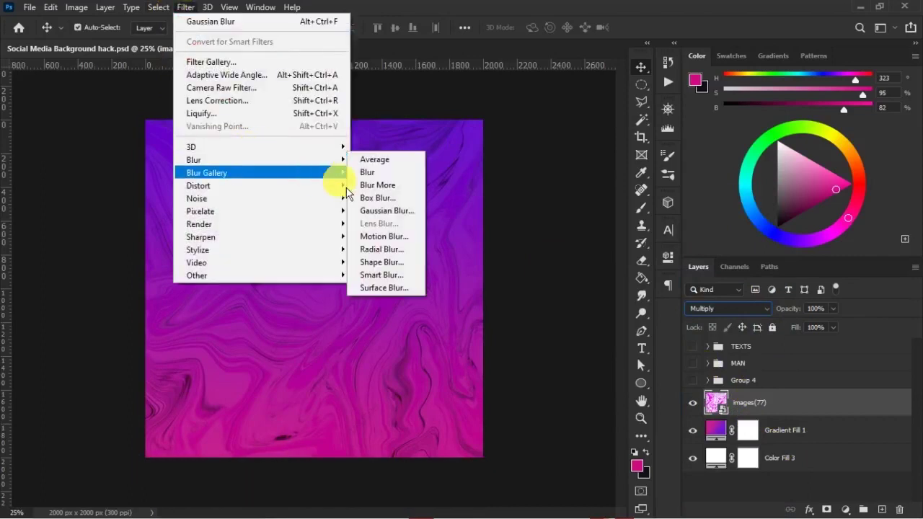
{"action": "left_click", "coordinate": [387, 211]}
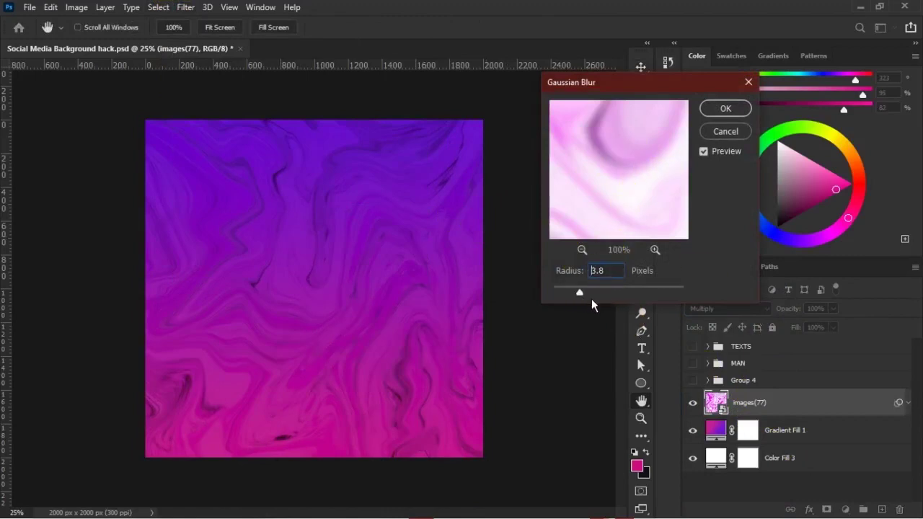
{"action": "left_click_drag", "start_coordinate": [589, 300], "coordinate": [583, 300]}
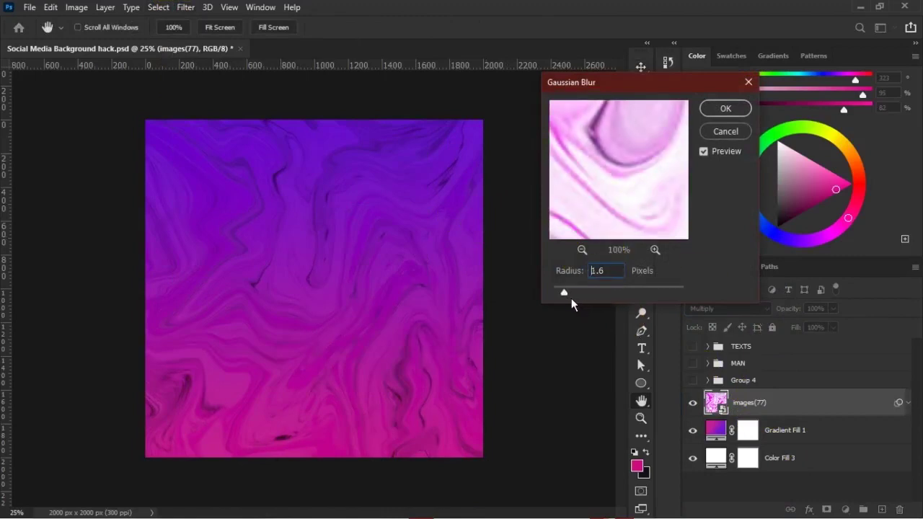
{"action": "left_click", "coordinate": [575, 296]}
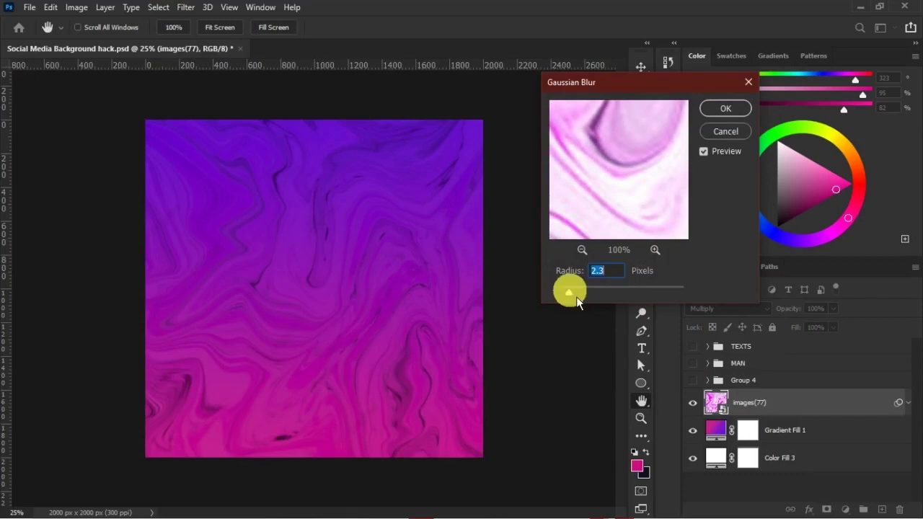
{"action": "left_click", "coordinate": [722, 111]}
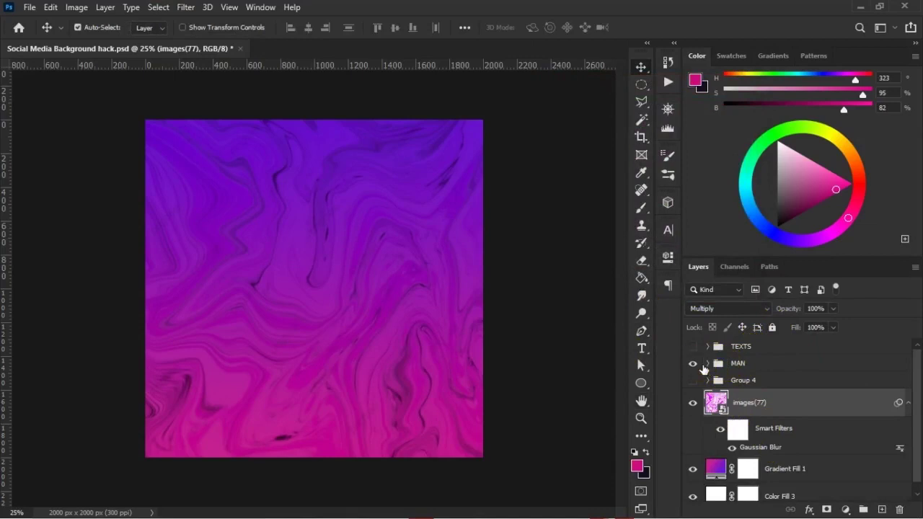
- Show the MAN and TEXTS groups and collapse the smart filter rows
{"action": "left_click_drag", "start_coordinate": [693, 363], "coordinate": [694, 348]}
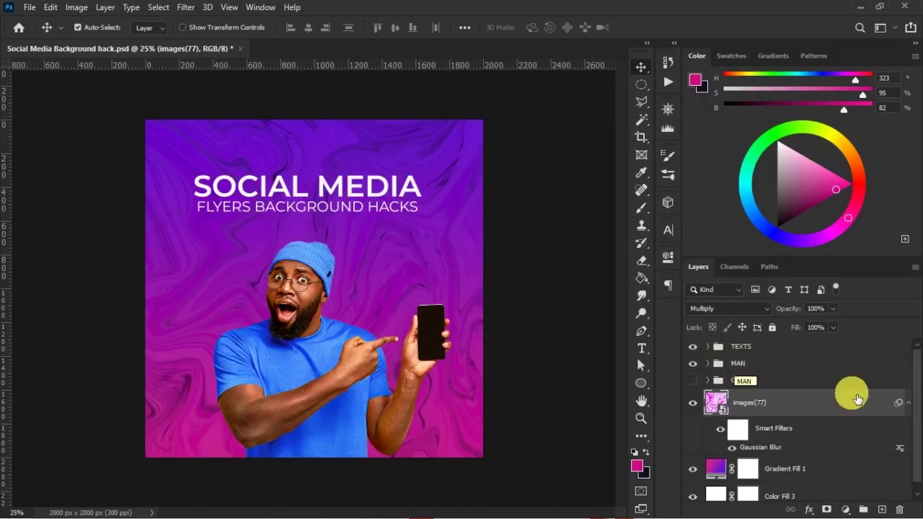
{"action": "left_click", "coordinate": [908, 405]}
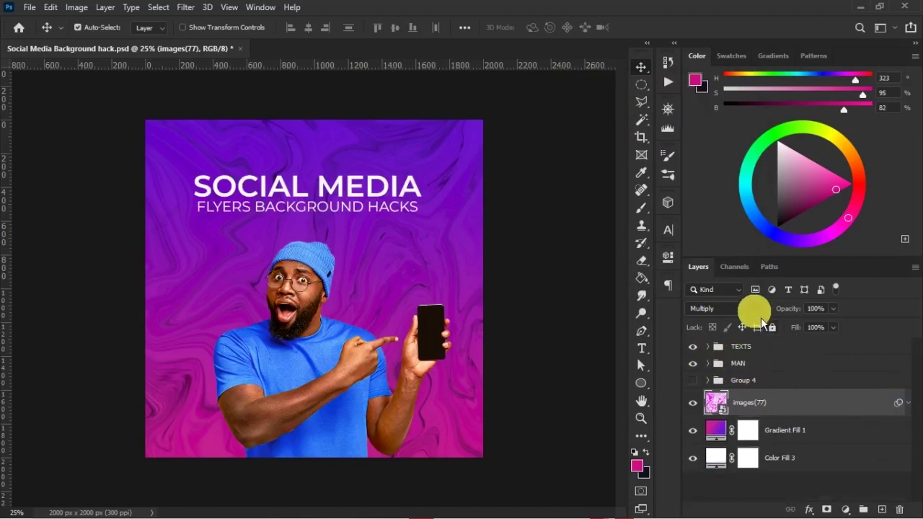
{"action": "left_click", "coordinate": [750, 308]}
{"action": "key", "text": "Return"}
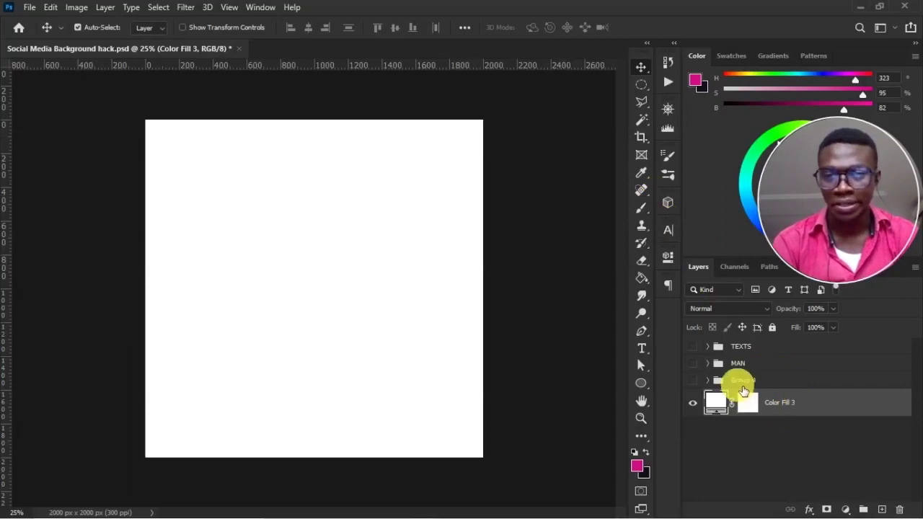
- Change the Color Fill 3 background from white to bright red
{"action": "double_click", "coordinate": [716, 401]}
{"action": "mouse_move", "coordinate": [632, 134]}
{"action": "left_mouse_down"}
{"action": "mouse_move", "coordinate": [685, 94]}
{"action": "mouse_move", "coordinate": [709, 60]}
{"action": "left_mouse_up"}
{"action": "left_click", "coordinate": [853, 46]}
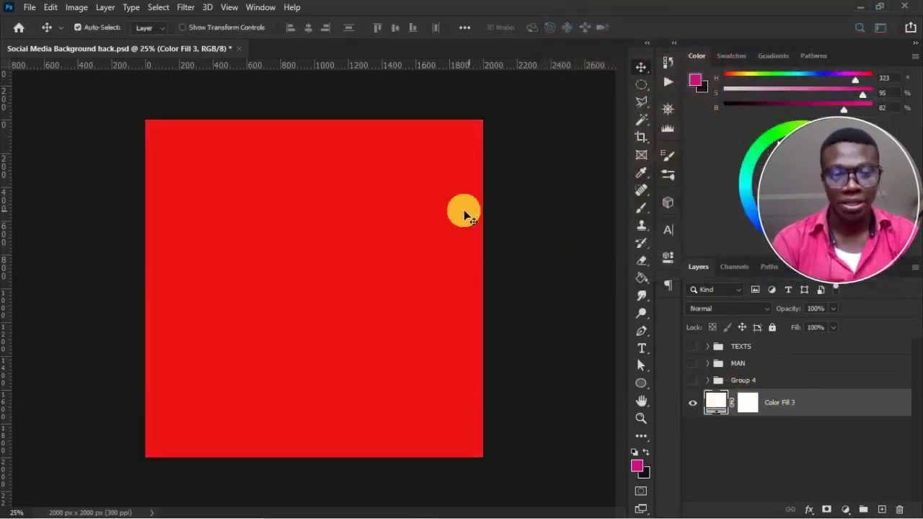
- Place the red-and-pink wave wallpaper from the Background folder onto the canvas
{"action": "key", "text": "super+Tab"}
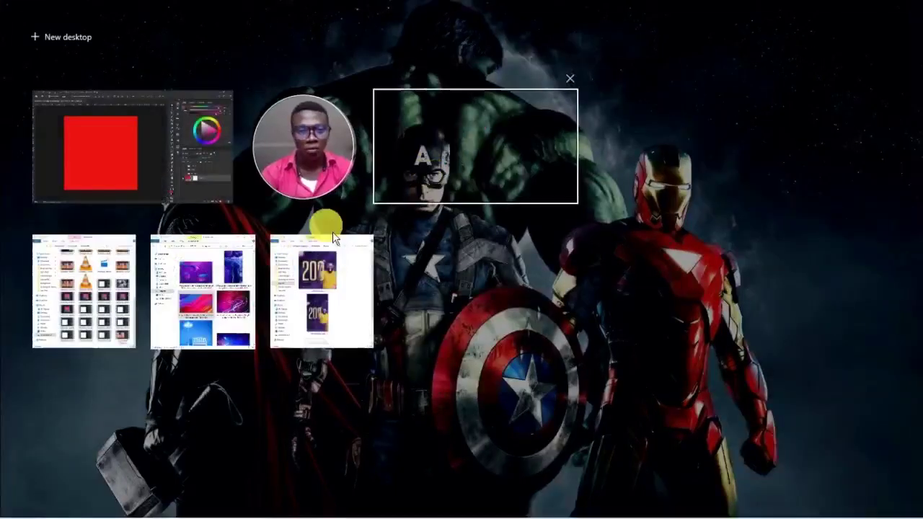
{"action": "left_click", "coordinate": [248, 285]}
{"action": "scroll", "coordinate": [544, 274], "scroll_direction": "down", "scroll_amount": 10}
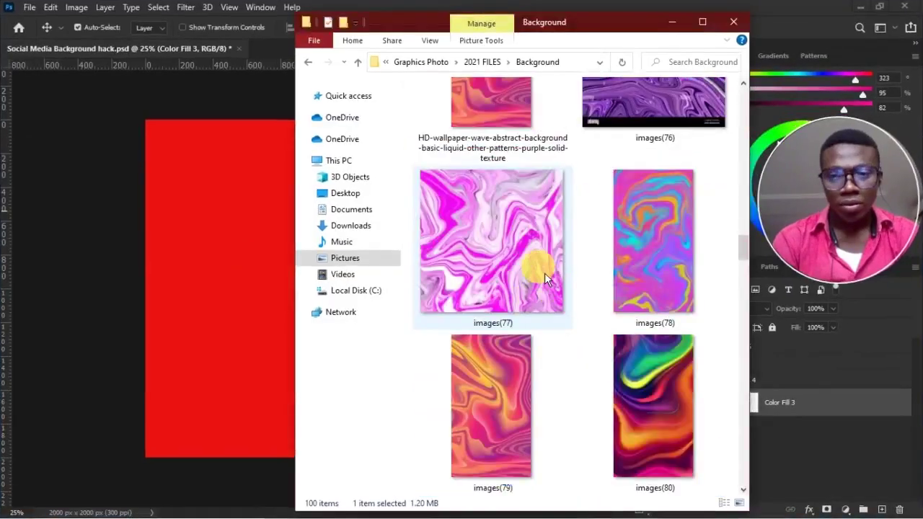
{"action": "scroll", "coordinate": [545, 277], "scroll_direction": "down", "scroll_amount": 10}
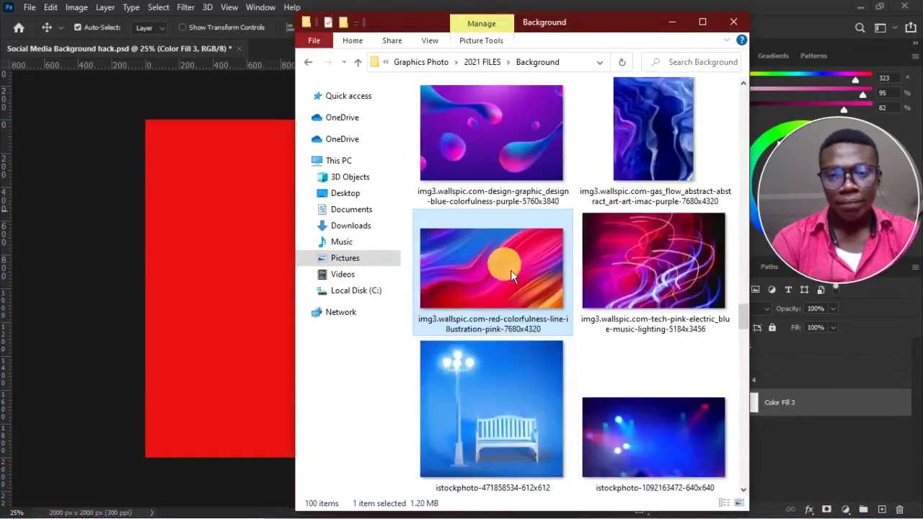
{"action": "left_click_drag", "start_coordinate": [513, 291], "coordinate": [180, 194]}
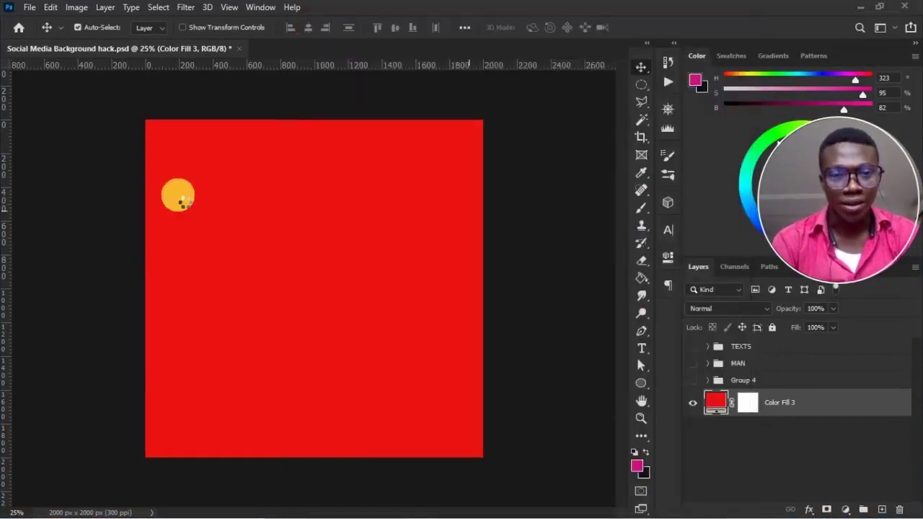
- Enlarge the wave wallpaper to 15.43% so it covers the canvas
{"action": "left_click_drag", "start_coordinate": [482, 382], "coordinate": [614, 464]}
{"action": "left_click_drag", "start_coordinate": [437, 370], "coordinate": [434, 371]}
{"action": "left_click", "coordinate": [647, 28]}
- Apply a 141.7-pixel Gaussian Blur to the wallpaper
{"action": "left_click", "coordinate": [196, 10]}
{"action": "mouse_move", "coordinate": [231, 161]}
{"action": "left_click", "coordinate": [375, 213]}
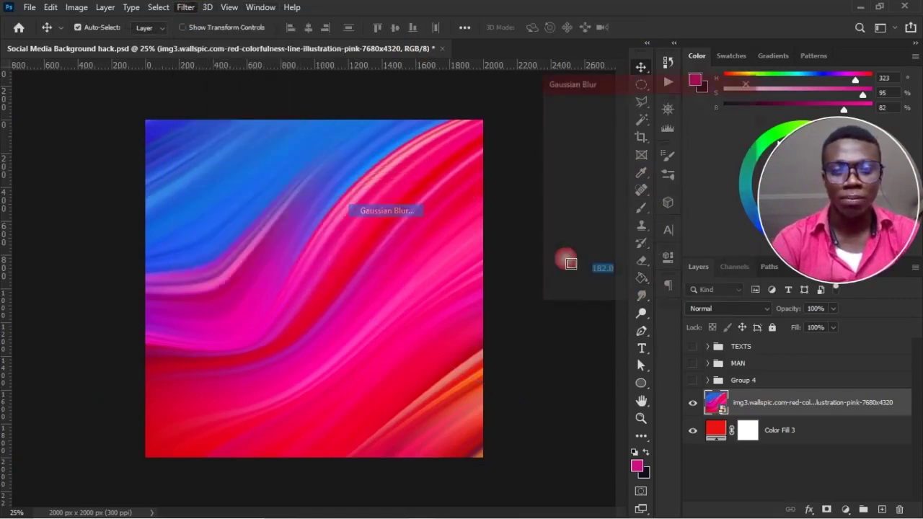
{"action": "left_click_drag", "start_coordinate": [664, 293], "coordinate": [660, 294]}
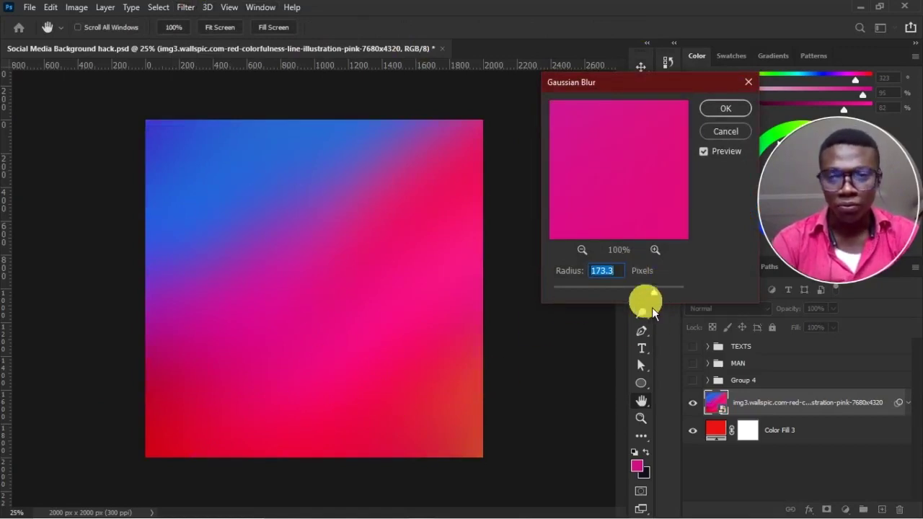
{"action": "left_click_drag", "start_coordinate": [643, 299], "coordinate": [652, 299]}
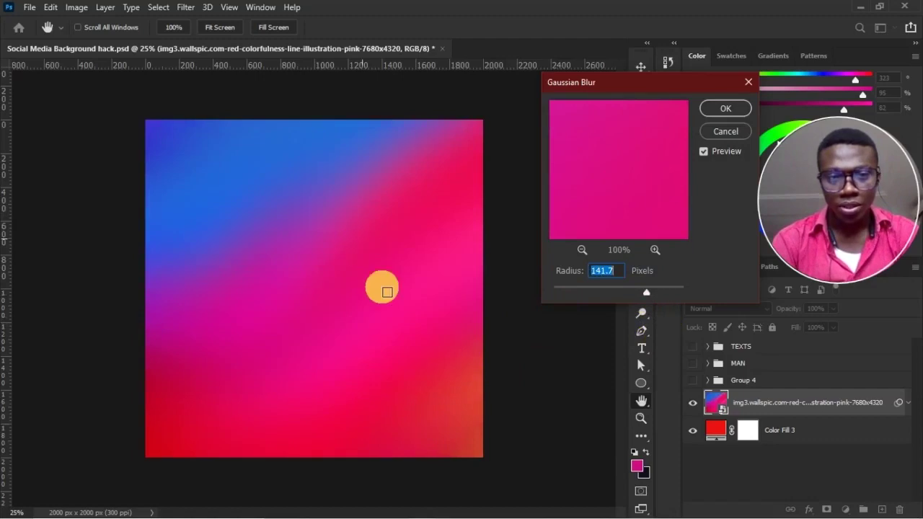
{"action": "left_click", "coordinate": [724, 108]}
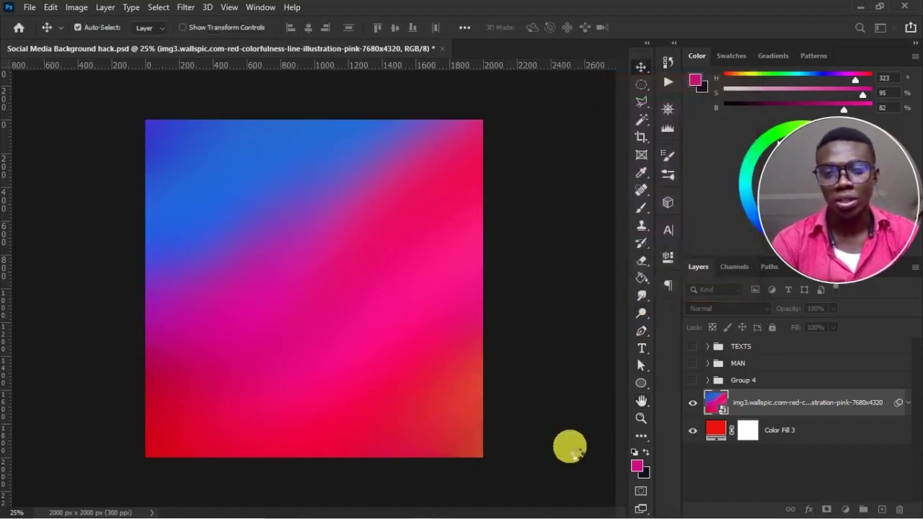
- Flip the wallpaper vertically, then show the MAN and SOCIAL MEDIA text groups
{"action": "key", "text": "ctrl+t"}
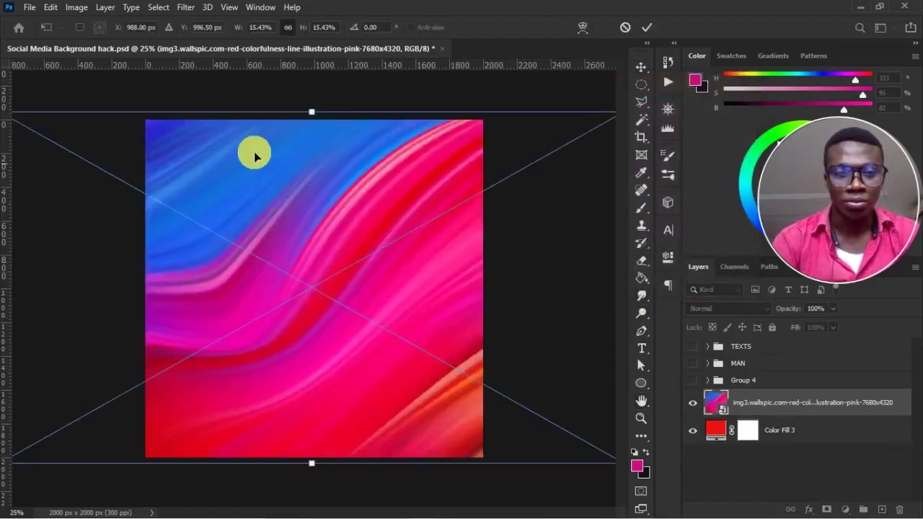
{"action": "right_click", "coordinate": [285, 160]}
{"action": "left_click", "coordinate": [325, 387]}
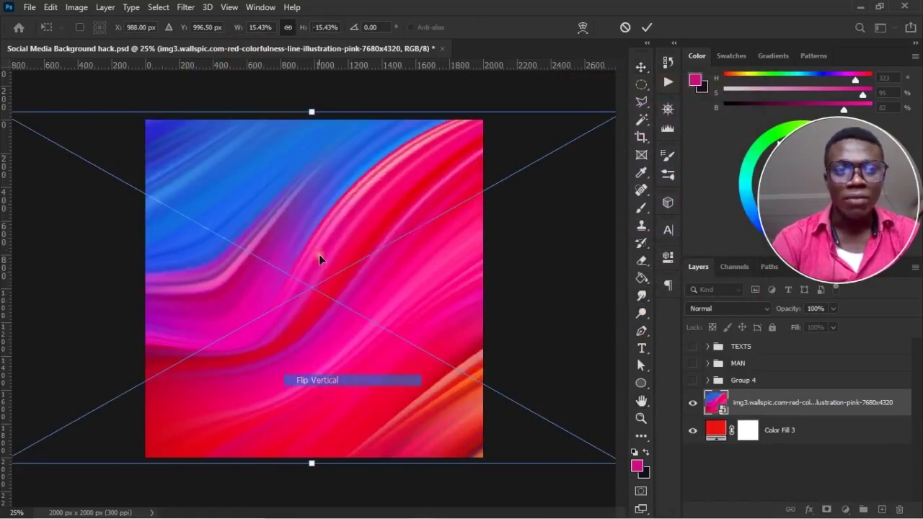
{"action": "left_click", "coordinate": [647, 26]}
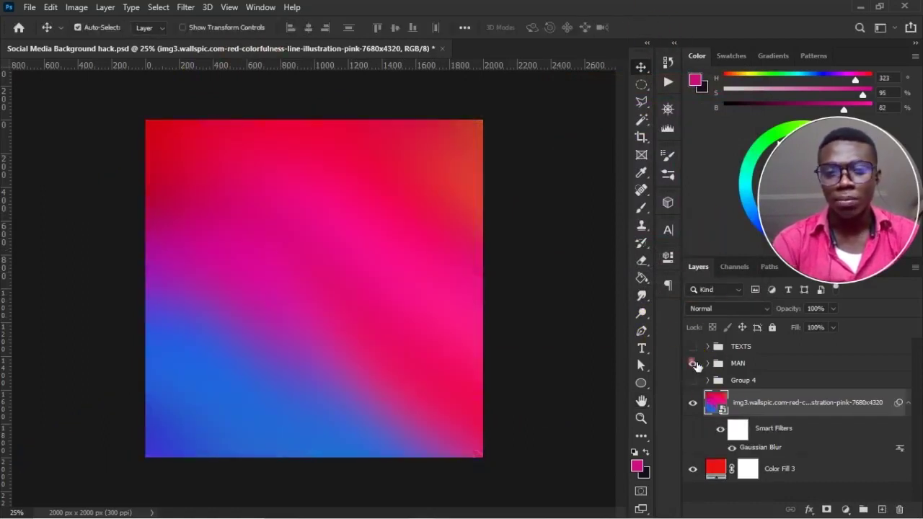
{"action": "left_click", "coordinate": [692, 363]}
{"action": "left_click", "coordinate": [694, 346]}
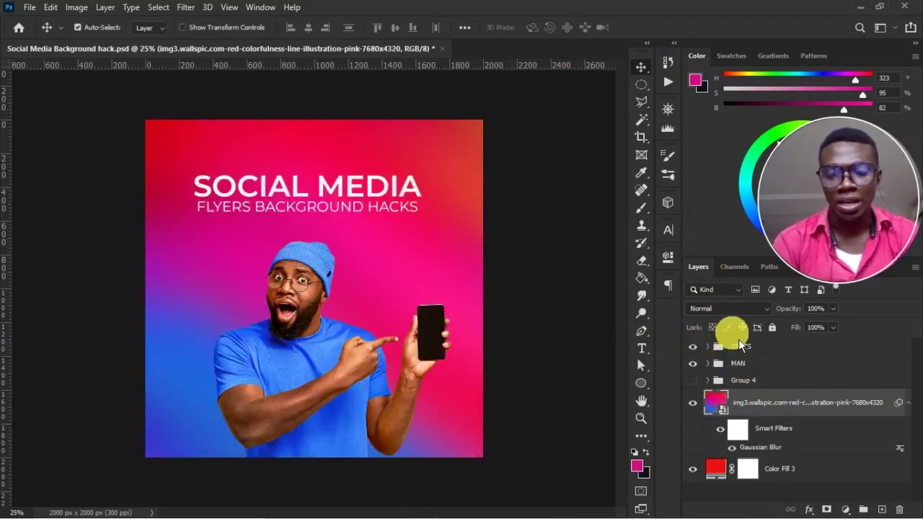
- Add a Hue/Saturation adjustment clipped to the wallpaper, shift its hue, and close the panel
{"action": "left_click", "coordinate": [853, 463]}
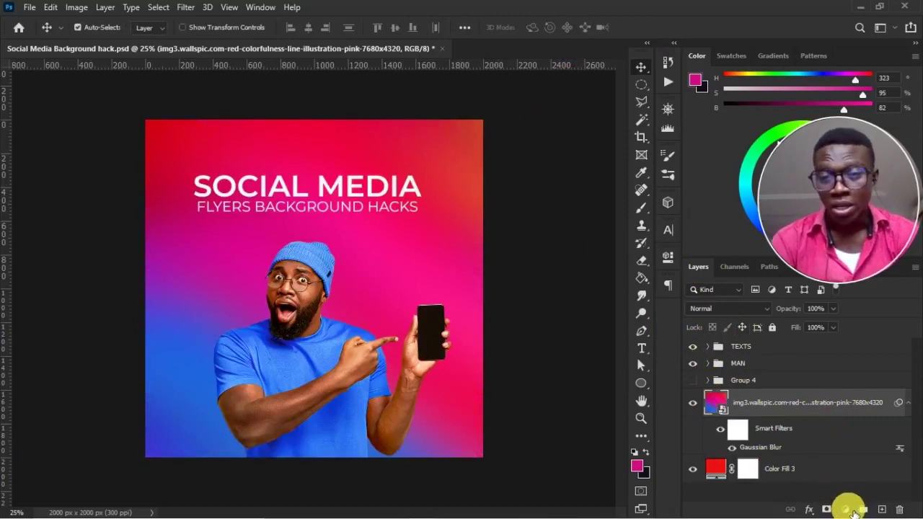
{"action": "left_click", "coordinate": [851, 510]}
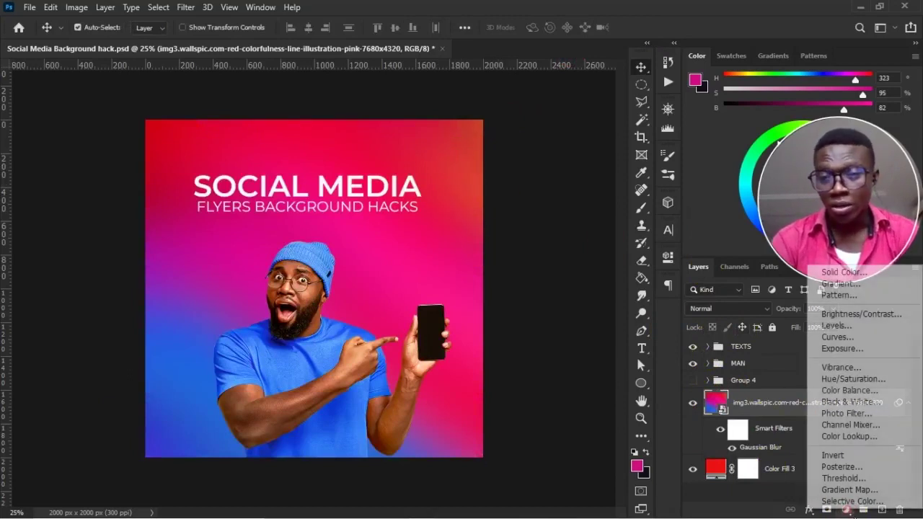
{"action": "left_click", "coordinate": [853, 378]}
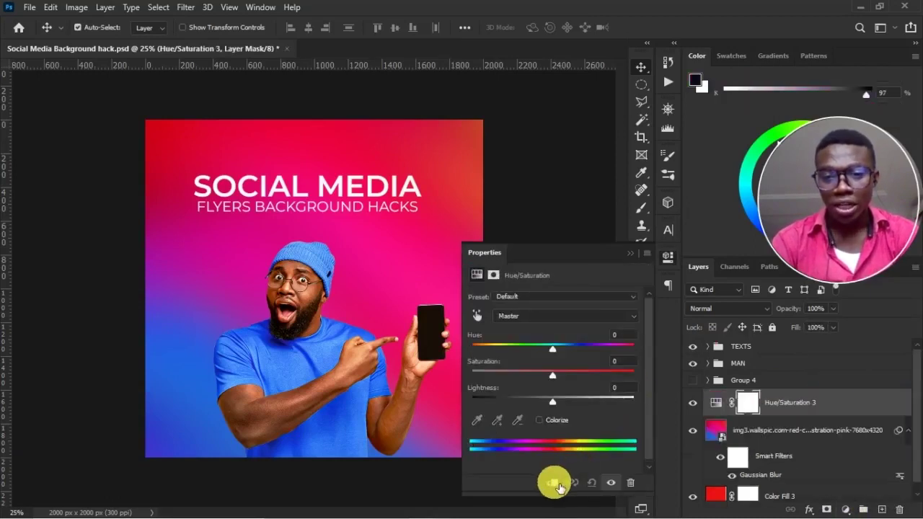
{"action": "left_click", "coordinate": [553, 482]}
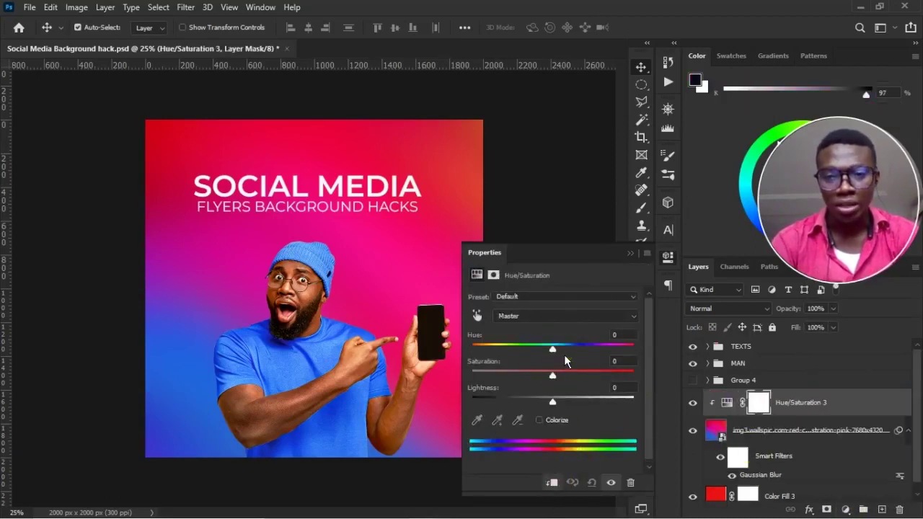
{"action": "left_click_drag", "start_coordinate": [575, 355], "coordinate": [521, 362]}
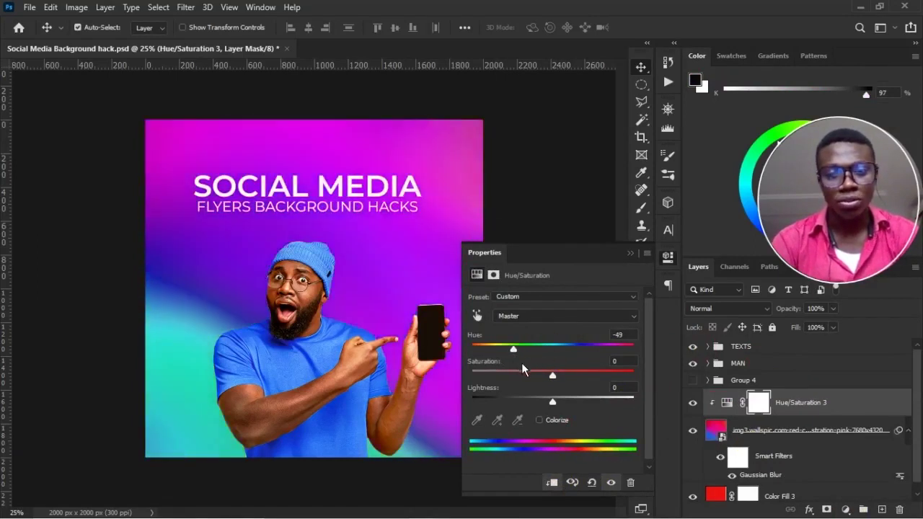
{"action": "left_click", "coordinate": [633, 265]}
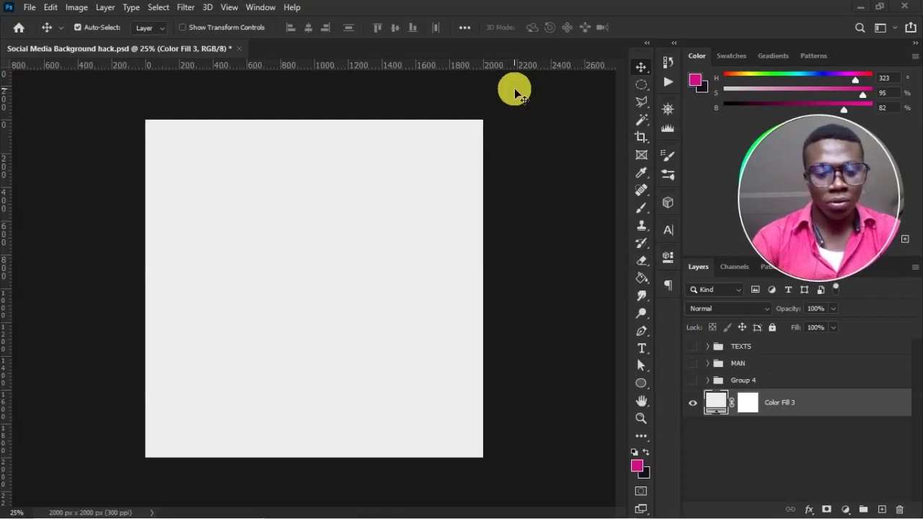
- Eyedrop the man's blue shirt as the Color Fill 3 colour, then hide the MAN photo
{"action": "left_click", "coordinate": [694, 363]}
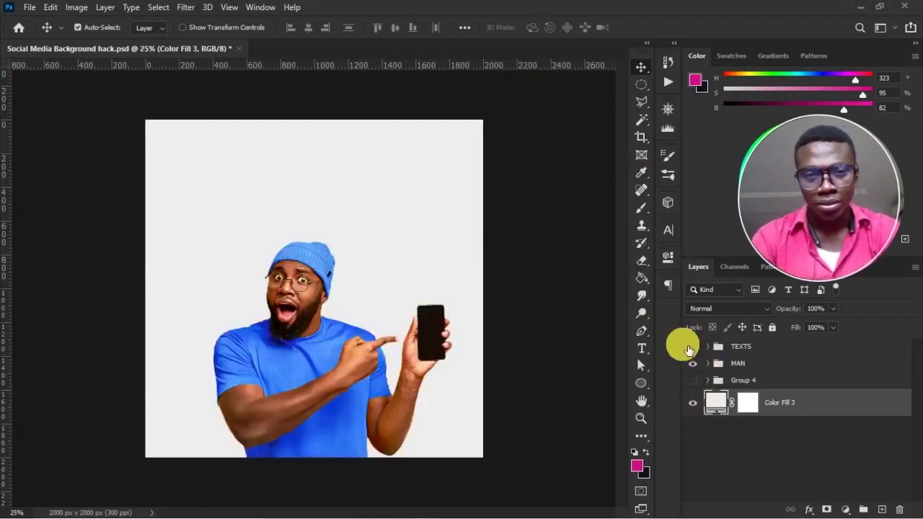
{"action": "double_click", "coordinate": [716, 408]}
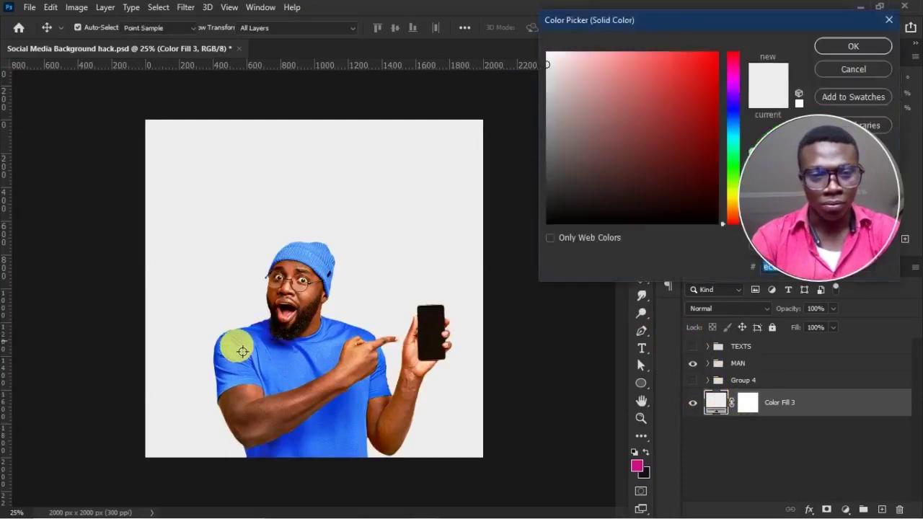
{"action": "left_click", "coordinate": [297, 373]}
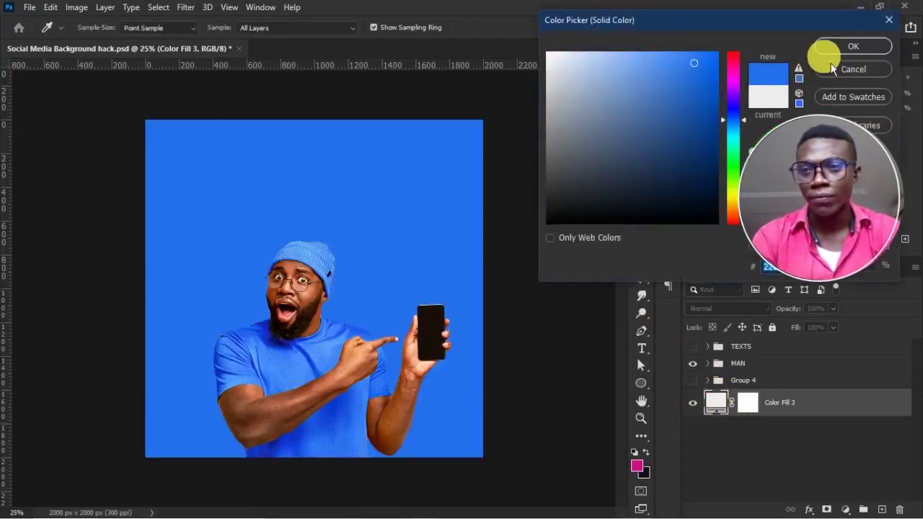
{"action": "left_click", "coordinate": [854, 47]}
{"action": "left_click", "coordinate": [693, 364]}
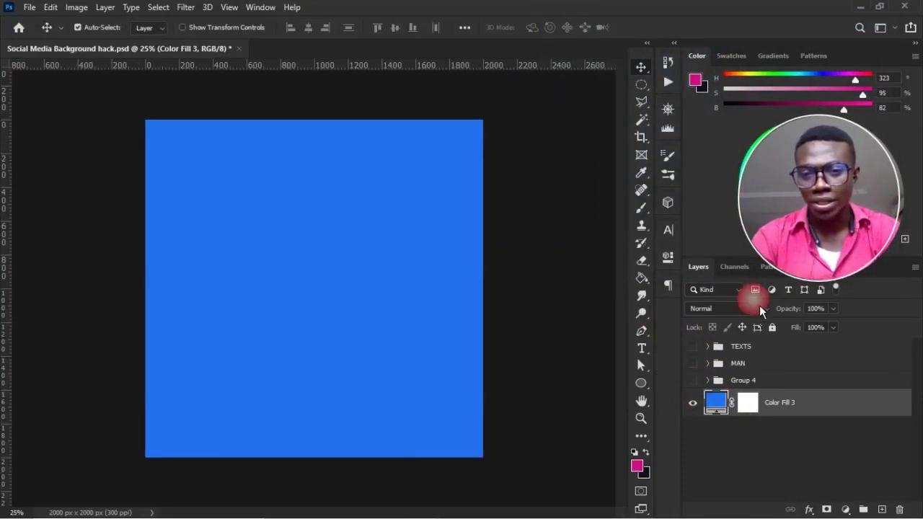
- On a new layer, type SOCIAL and scale it large across the upper background
{"action": "left_click", "coordinate": [882, 510]}
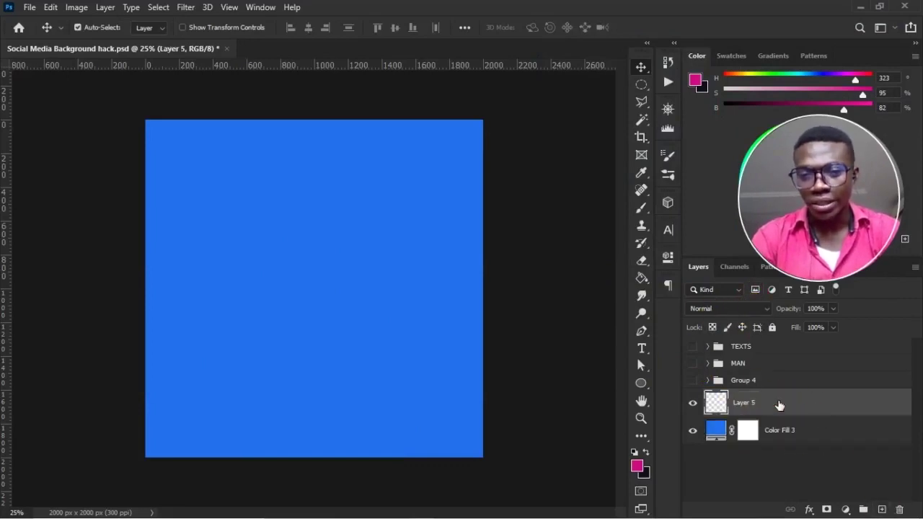
{"action": "key", "text": "t"}
{"action": "left_click", "coordinate": [225, 199]}
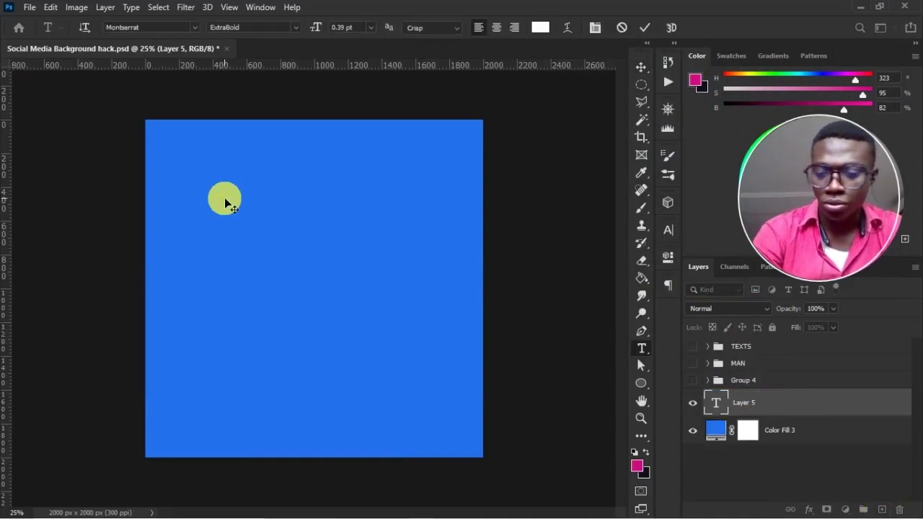
{"action": "key", "text": "ctrl+Return"}
{"action": "key", "text": "ctrl+t"}
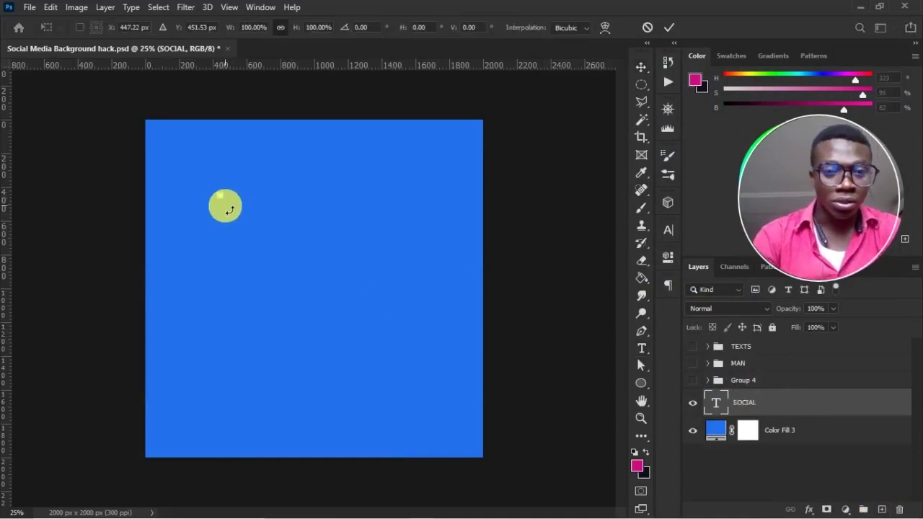
{"action": "left_click_drag", "start_coordinate": [230, 206], "coordinate": [430, 330]}
{"action": "key", "text": "Return"}
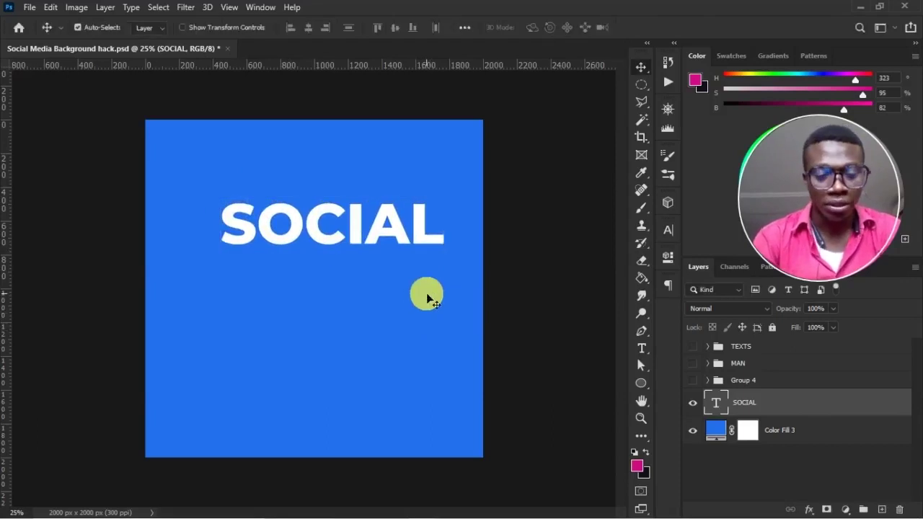
- Check the character settings and open Blending Options for the SOCIAL layer
{"action": "left_click", "coordinate": [668, 230]}
{"action": "left_click", "coordinate": [497, 229]}
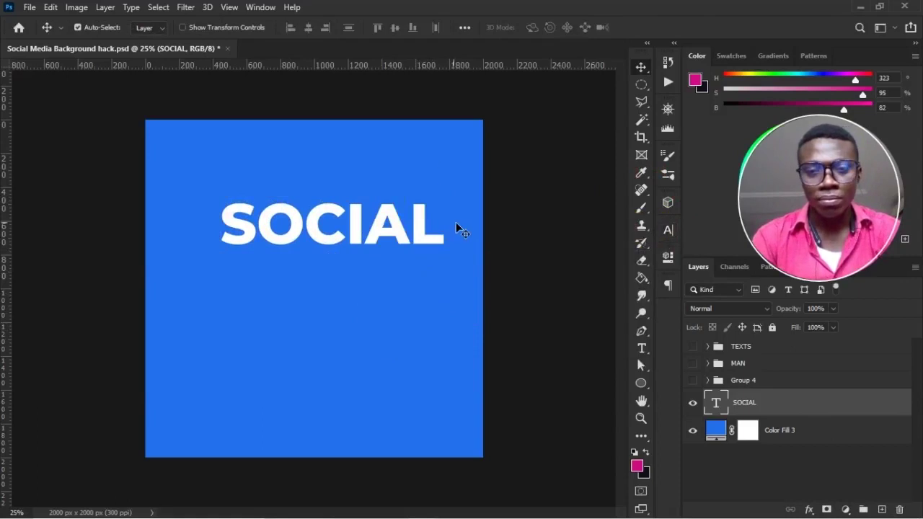
{"action": "left_click", "coordinate": [808, 509]}
{"action": "left_click", "coordinate": [849, 374]}
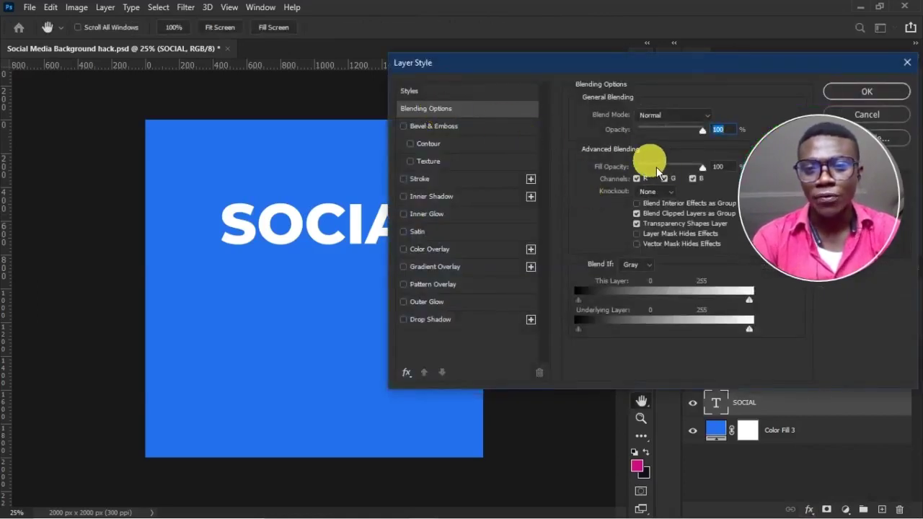
- Set SOCIAL's fill opacity to 0 and add a white Stroke effect, selecting its size value
{"action": "left_click_drag", "start_coordinate": [703, 167], "coordinate": [598, 169]}
{"action": "left_click", "coordinate": [577, 168]}
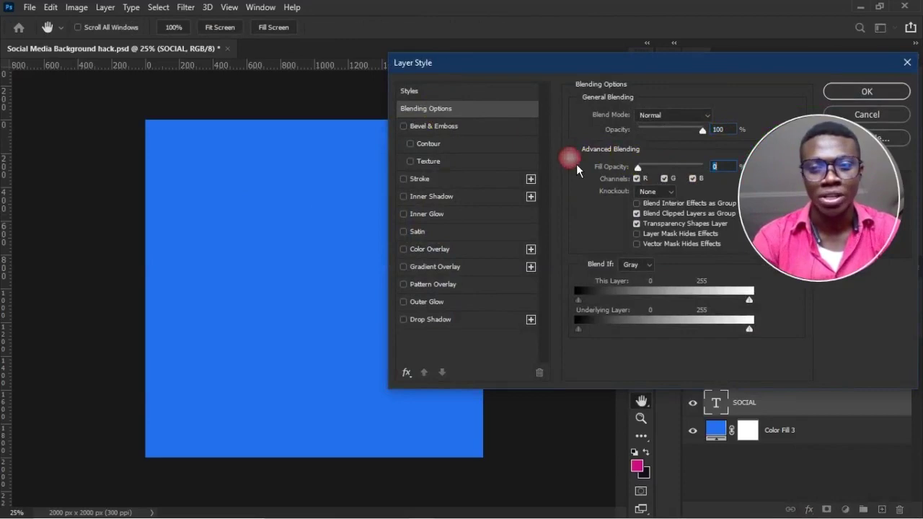
{"action": "left_click", "coordinate": [425, 179]}
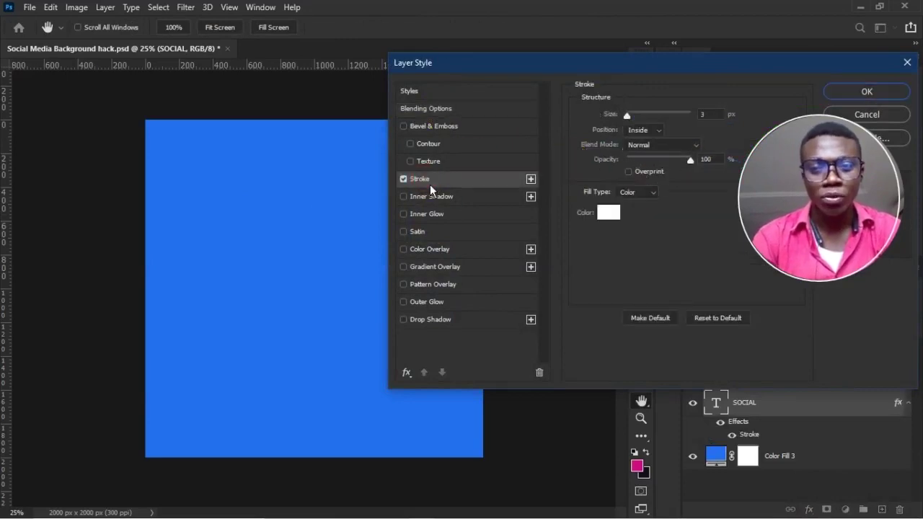
{"action": "left_click_drag", "start_coordinate": [637, 119], "coordinate": [635, 118]}
{"action": "double_click", "coordinate": [710, 116]}
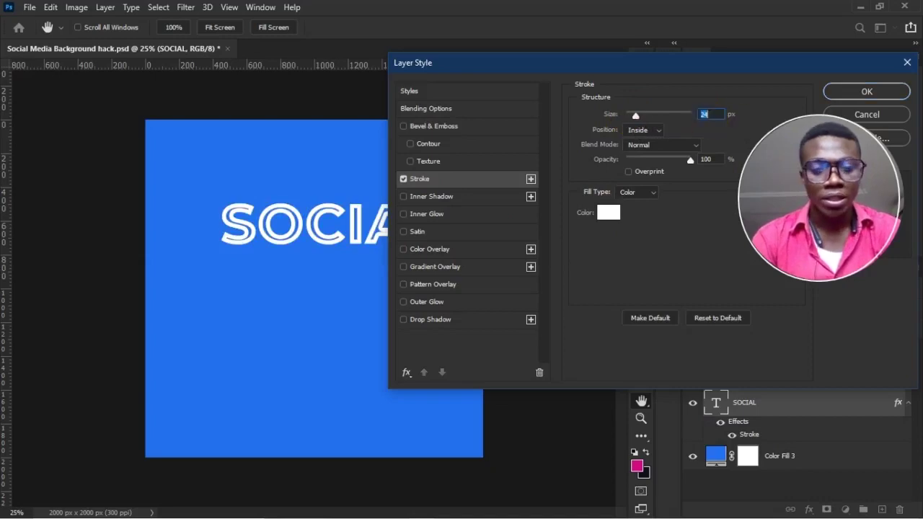
- Apply a 3 px stroke, then move SOCIAL top-left and stretch it full width
{"action": "type", "text": "3"}
{"action": "left_click", "coordinate": [863, 97]}
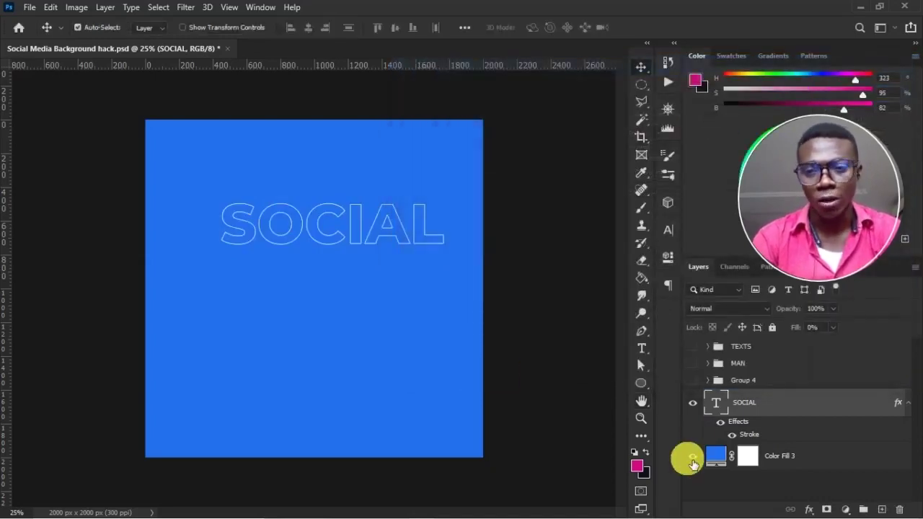
{"action": "key", "text": "ctrl+t"}
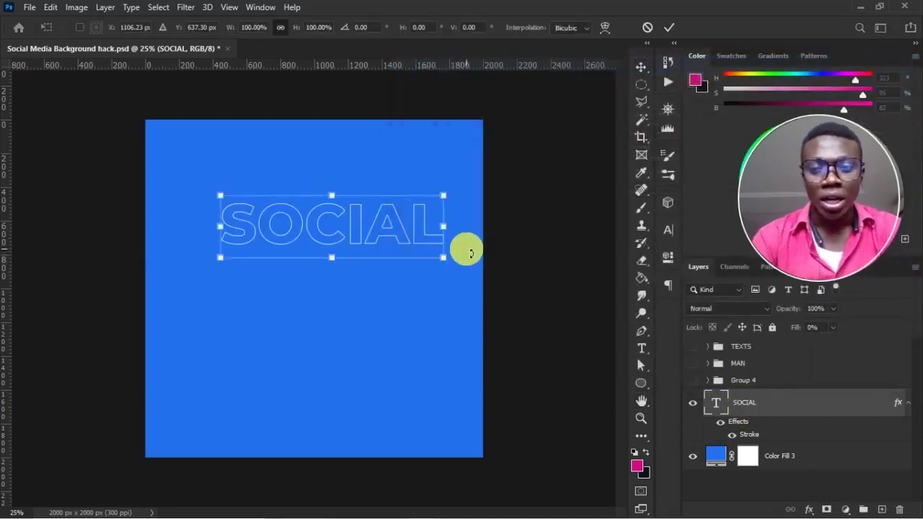
{"action": "left_click_drag", "start_coordinate": [392, 206], "coordinate": [329, 137]}
{"action": "left_click_drag", "start_coordinate": [377, 185], "coordinate": [483, 231]}
{"action": "left_click", "coordinate": [669, 28]}
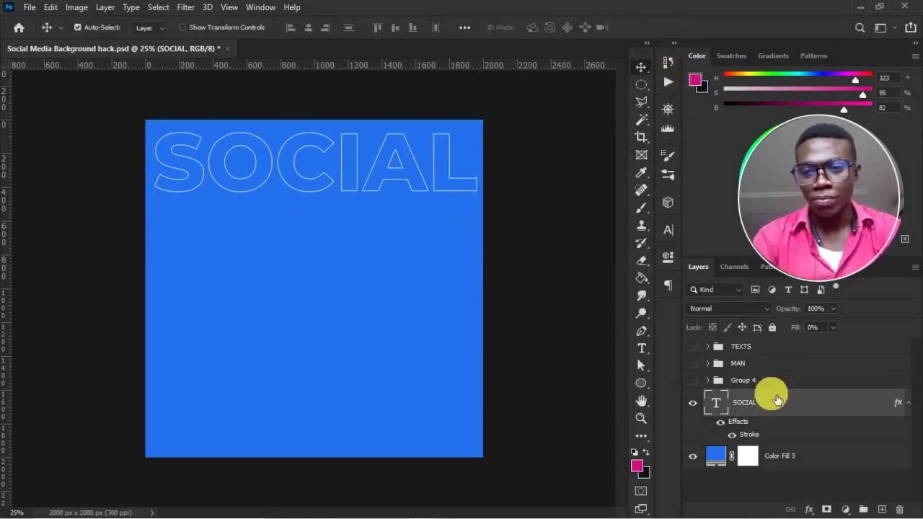
- Duplicate SOCIAL with Ctrl+J into second and third rows below it
{"action": "key", "text": "ctrl+j"}
{"action": "key", "text": "ctrl+t"}
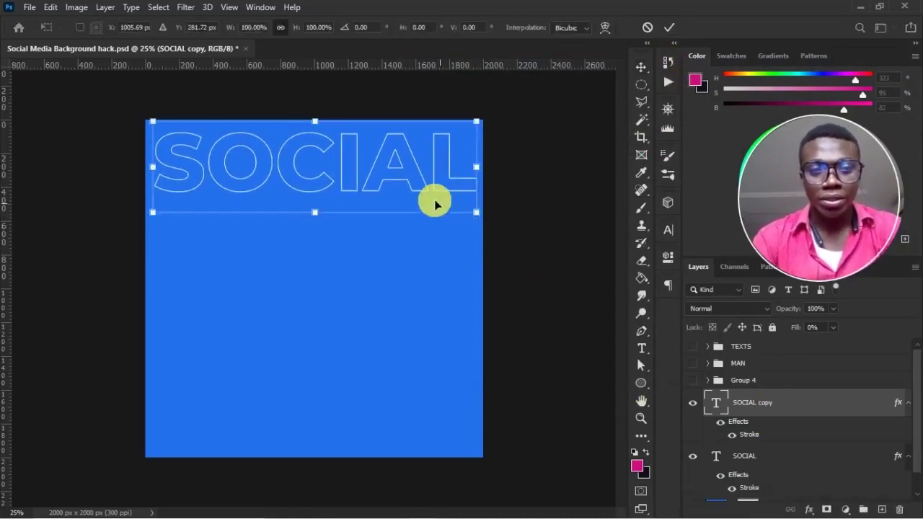
{"action": "left_click_drag", "start_coordinate": [426, 193], "coordinate": [405, 297]}
{"action": "key", "text": "Return"}
{"action": "key", "text": "ctrl+j"}
{"action": "key", "text": "ctrl+t"}
{"action": "key", "text": "Return"}
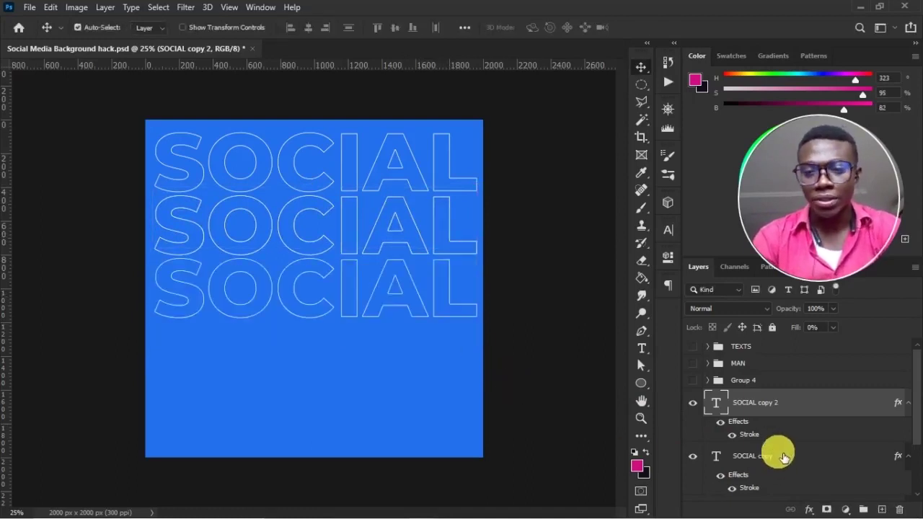
- Move copied rows down to make five SOCIAL rows, then select all SOCIAL layers
{"action": "scroll", "coordinate": [783, 457], "scroll_direction": "down", "scroll_amount": 2}
{"action": "left_click", "coordinate": [770, 414], "text": "ctrl"}
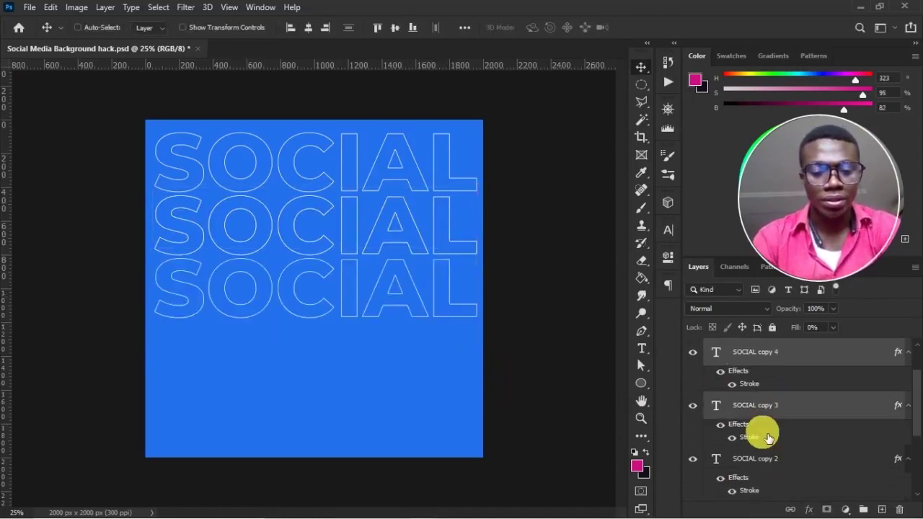
{"action": "key", "text": "ctrl+t"}
{"action": "left_click_drag", "start_coordinate": [338, 255], "coordinate": [345, 382]}
{"action": "key", "text": "Return"}
{"action": "scroll", "coordinate": [834, 432], "scroll_direction": "up", "scroll_amount": 3}
{"action": "left_click", "coordinate": [809, 409]}
{"action": "scroll", "coordinate": [806, 414], "scroll_direction": "down", "scroll_amount": 5}
{"action": "scroll", "coordinate": [793, 441], "scroll_direction": "down", "scroll_amount": 1}
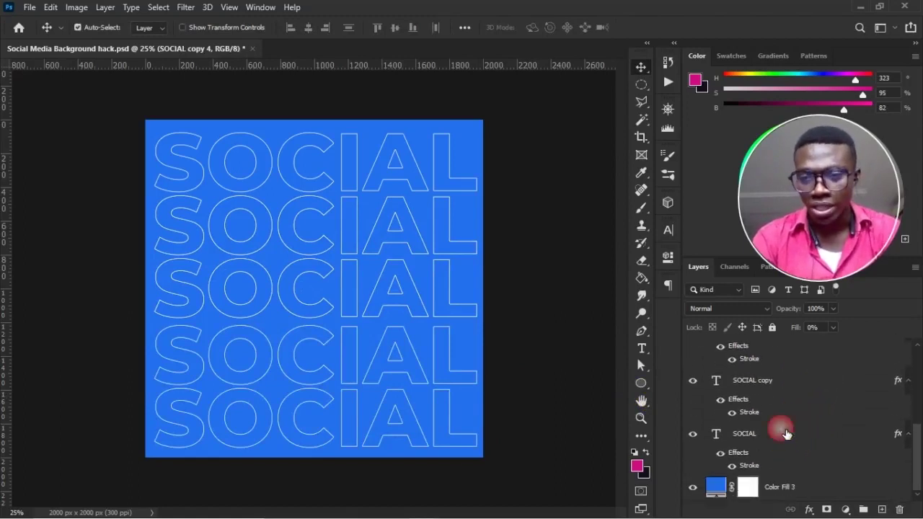
{"action": "left_click", "coordinate": [786, 433], "text": "shift"}
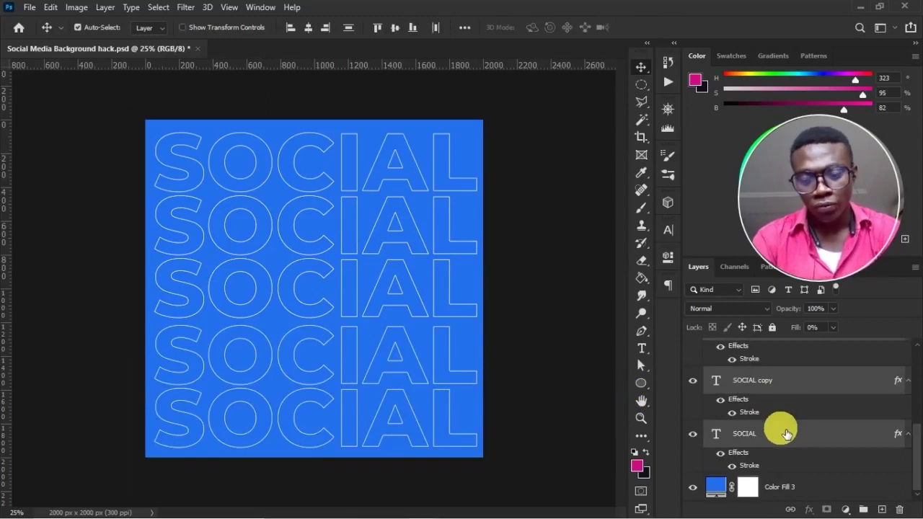
- Convert the SOCIAL rows into one smart object and skew it rising to the right
{"action": "right_click", "coordinate": [785, 433]}
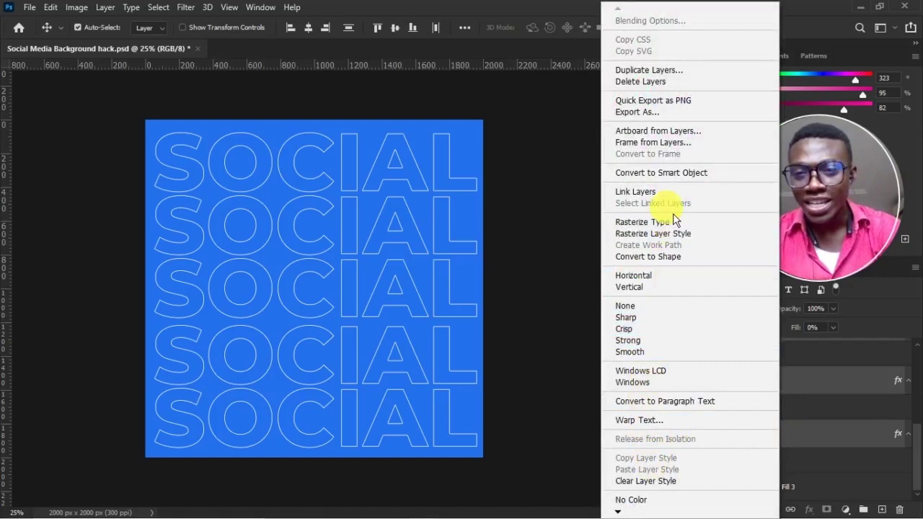
{"action": "left_click", "coordinate": [679, 176]}
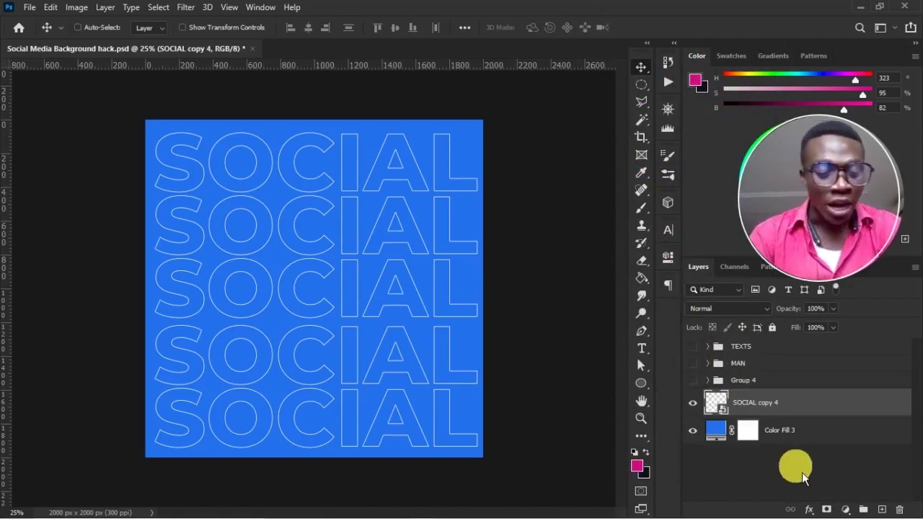
{"action": "key", "text": "ctrl+t"}
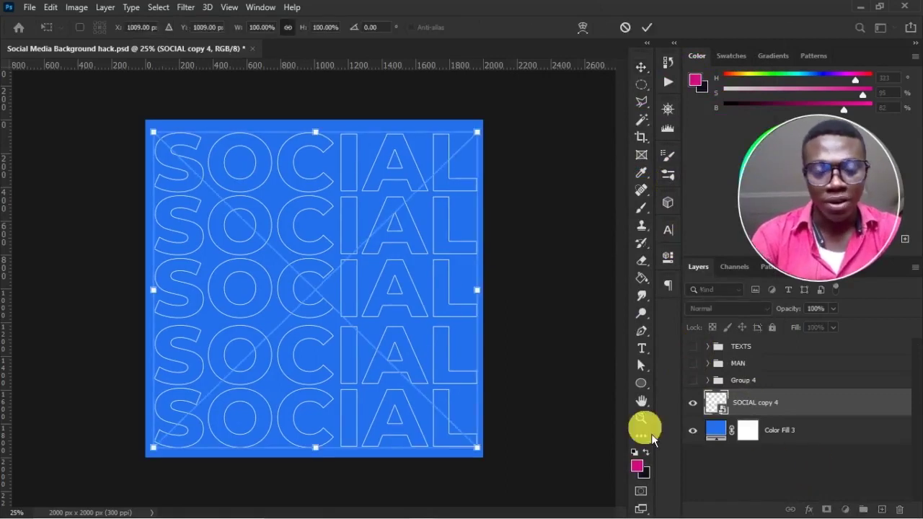
{"action": "right_click", "coordinate": [381, 241]}
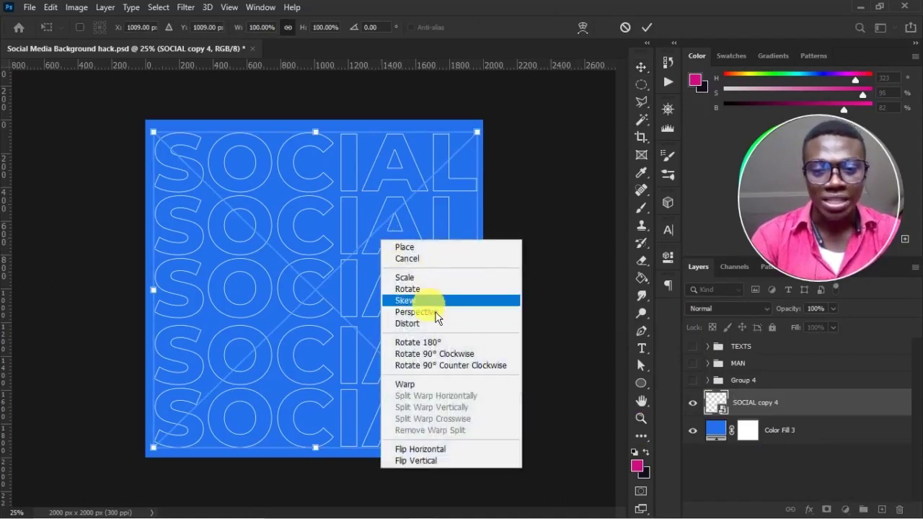
{"action": "left_click", "coordinate": [458, 300]}
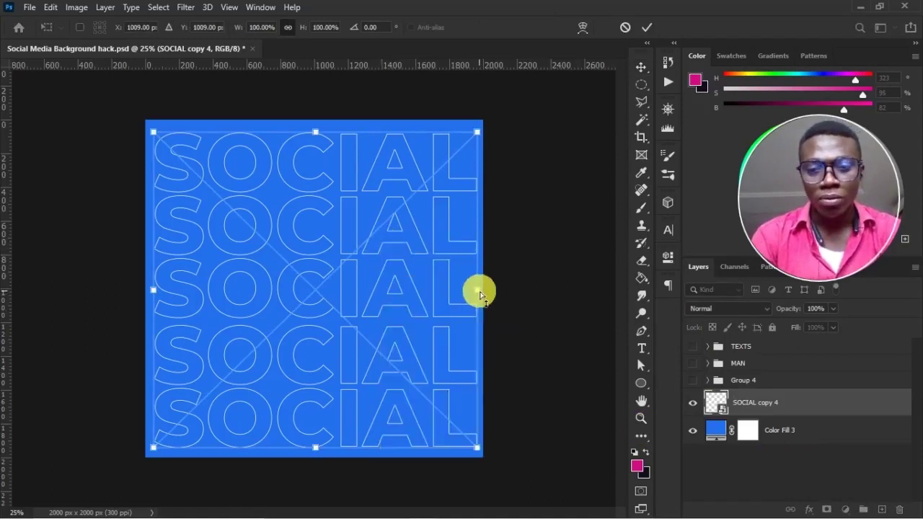
{"action": "left_click_drag", "start_coordinate": [477, 291], "coordinate": [478, 246]}
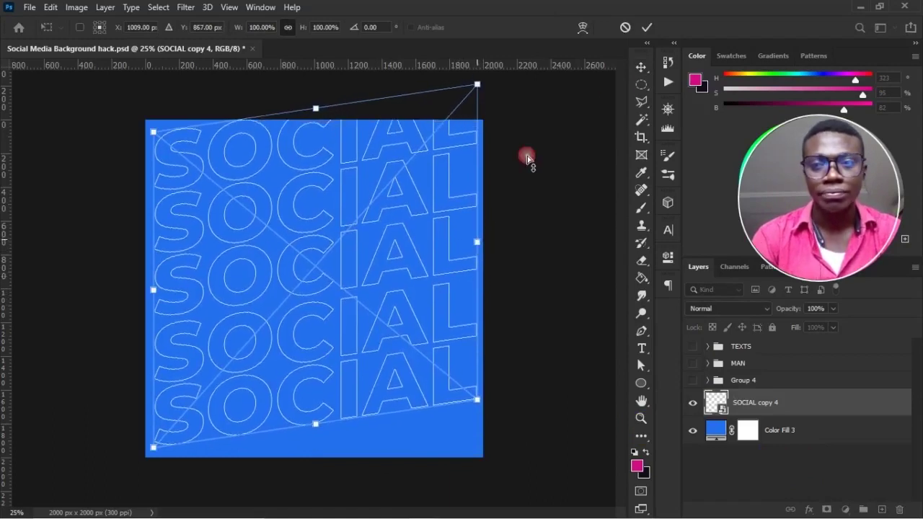
{"action": "left_click", "coordinate": [647, 28]}
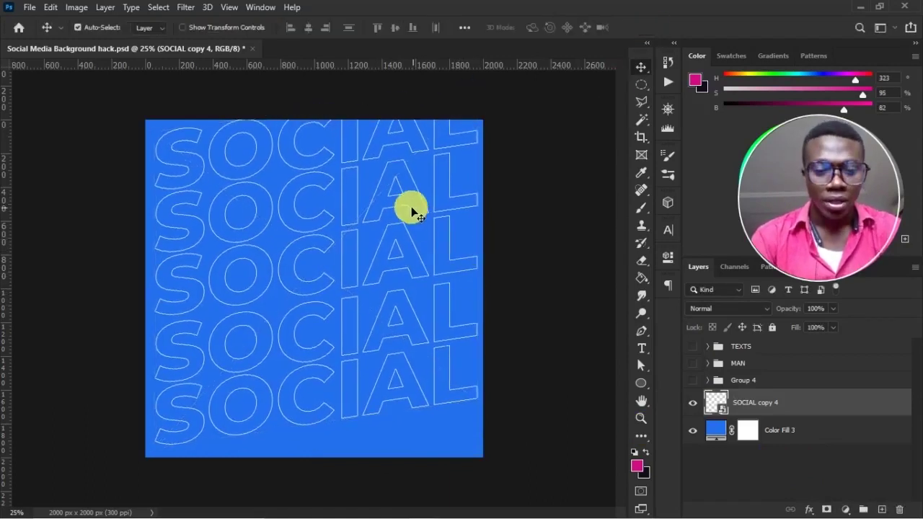
- Rescale the skewed pattern to about 114% and shift it left to cover the canvas
{"action": "key", "text": "ctrl+t"}
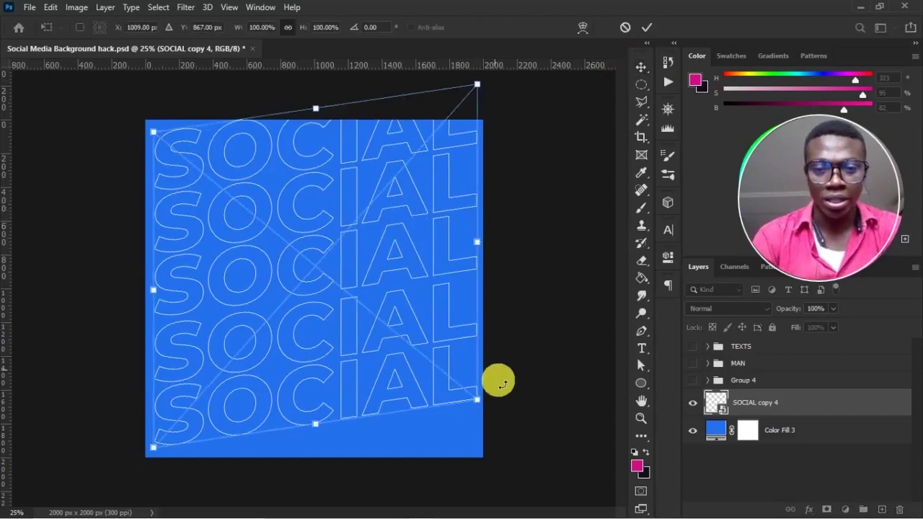
{"action": "left_click_drag", "start_coordinate": [480, 406], "coordinate": [535, 443]}
{"action": "left_click_drag", "start_coordinate": [462, 385], "coordinate": [436, 383]}
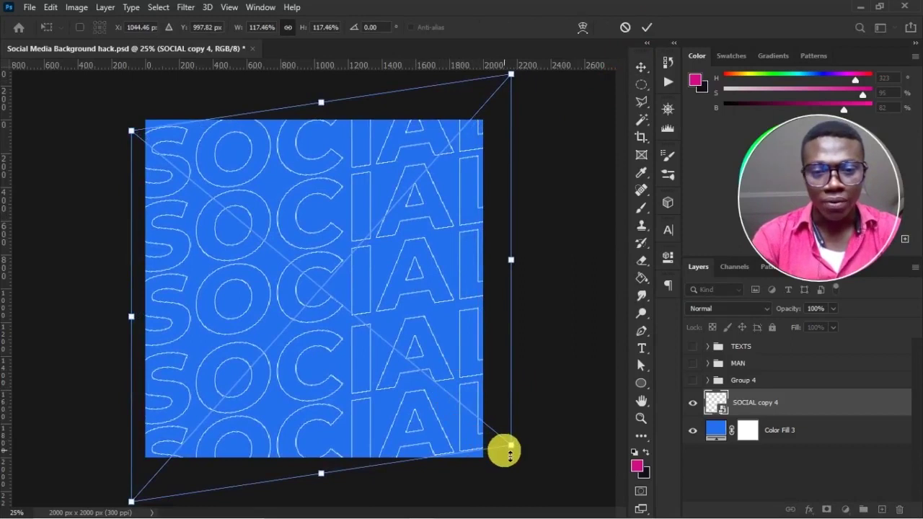
{"action": "left_click_drag", "start_coordinate": [502, 444], "coordinate": [494, 427]}
{"action": "double_click", "coordinate": [473, 430]}
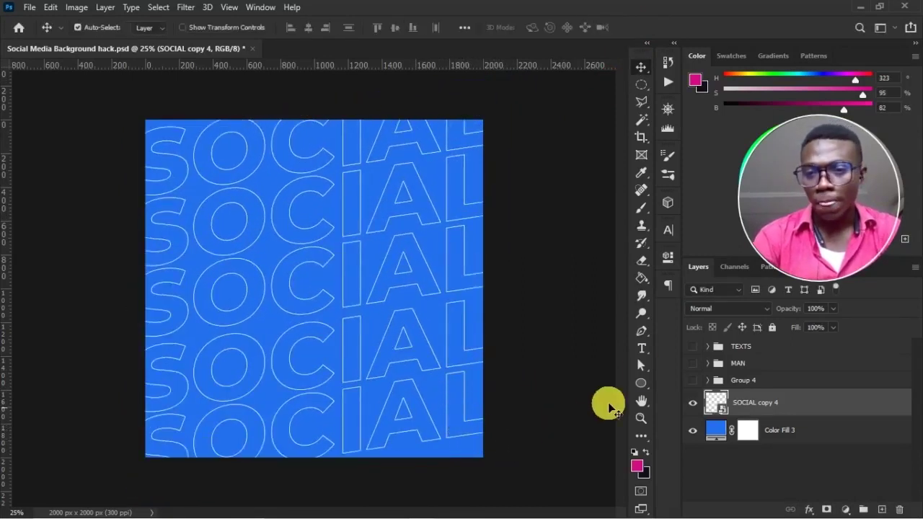
- Set the SOCIAL copy 4 pattern to Soft Light blending and turn on the MAN group
{"action": "left_click", "coordinate": [728, 304]}
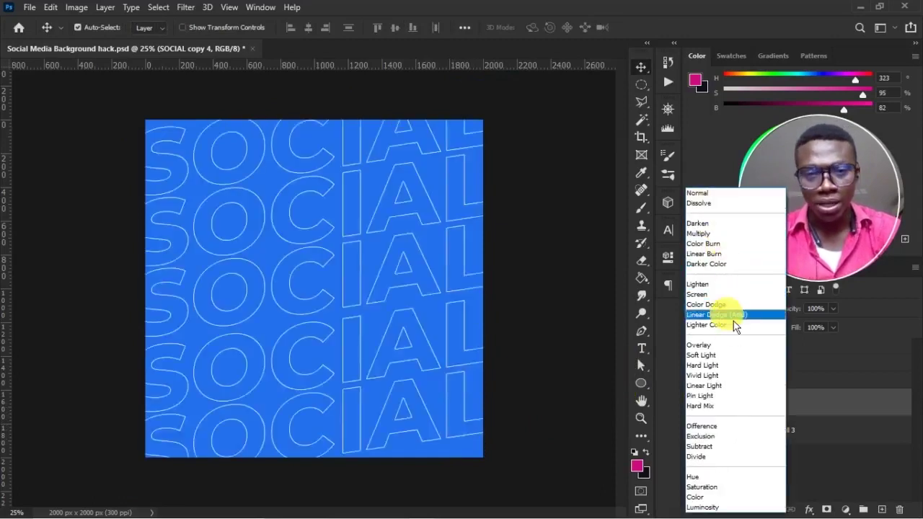
{"action": "key", "text": "Up"}
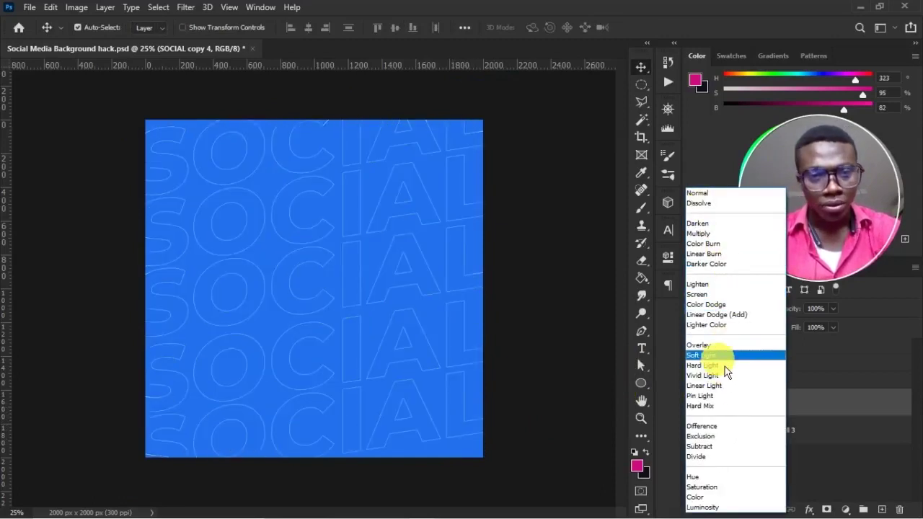
{"action": "key", "text": "Return"}
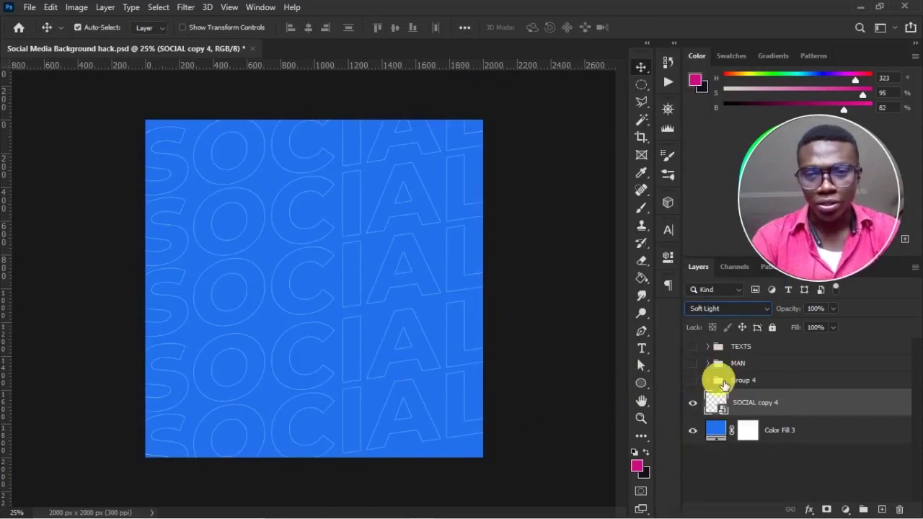
{"action": "left_click", "coordinate": [692, 349]}
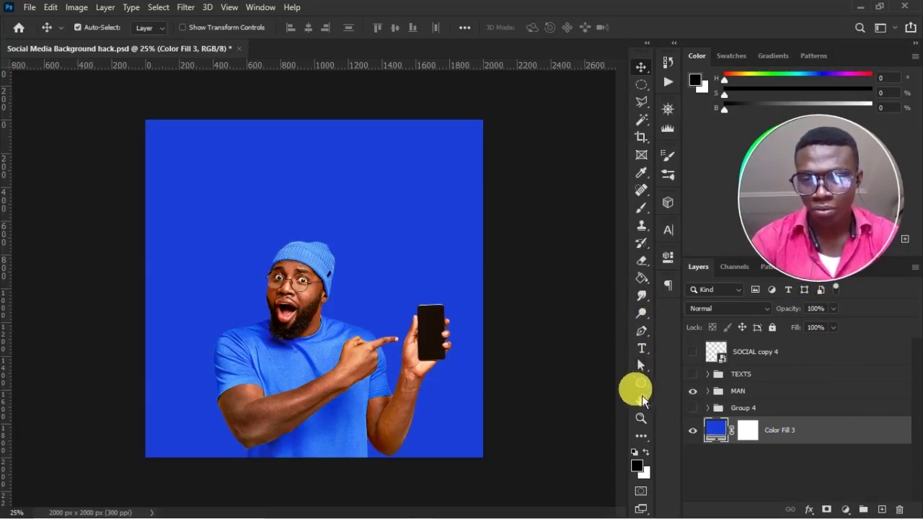
- Draw a large circle around the man with the Ellipse tool and no outline stroke
{"action": "left_click", "coordinate": [641, 394]}
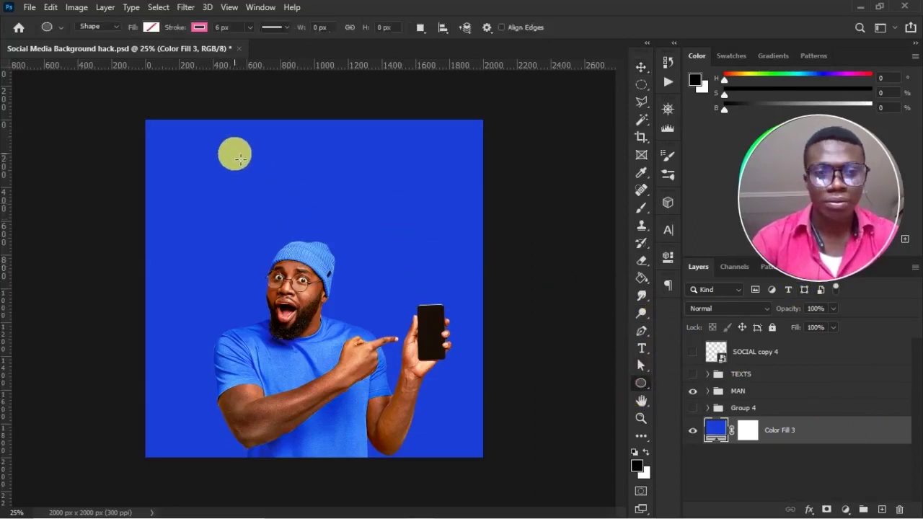
{"action": "left_click_drag", "start_coordinate": [206, 173], "coordinate": [449, 418]}
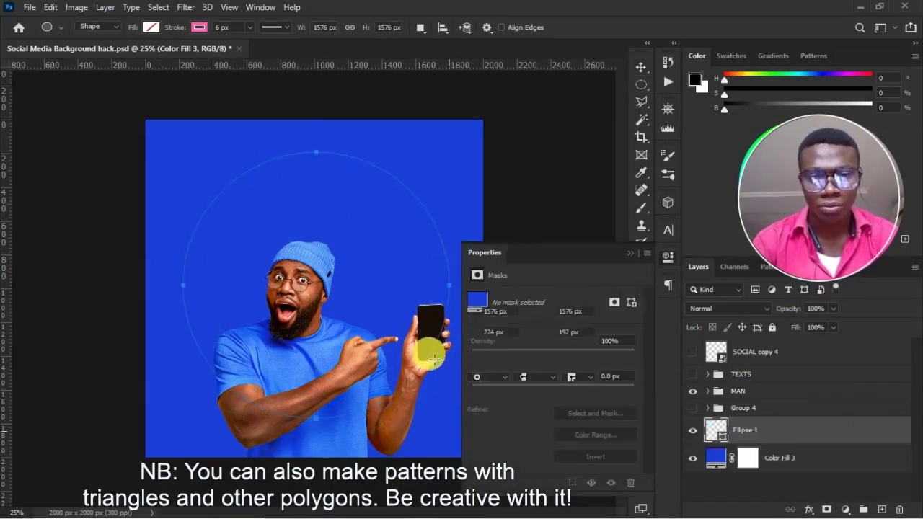
{"action": "left_click", "coordinate": [505, 373]}
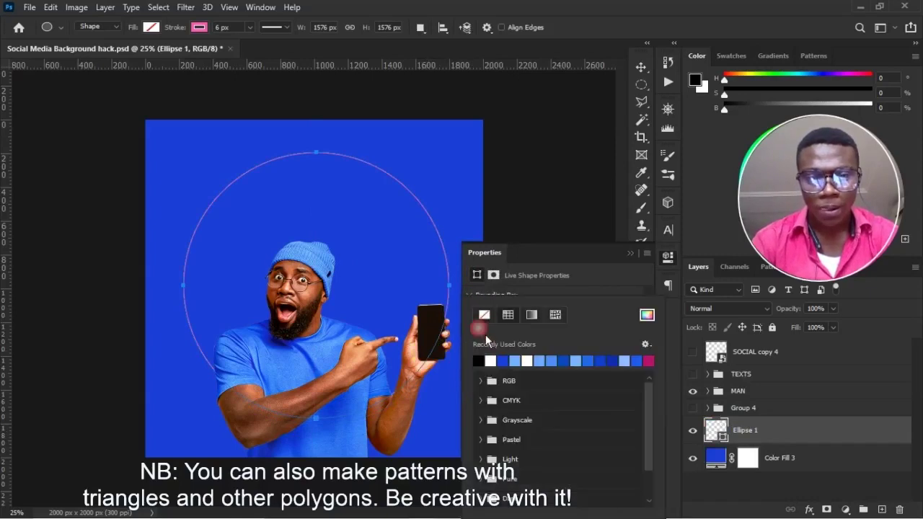
{"action": "left_click", "coordinate": [514, 280]}
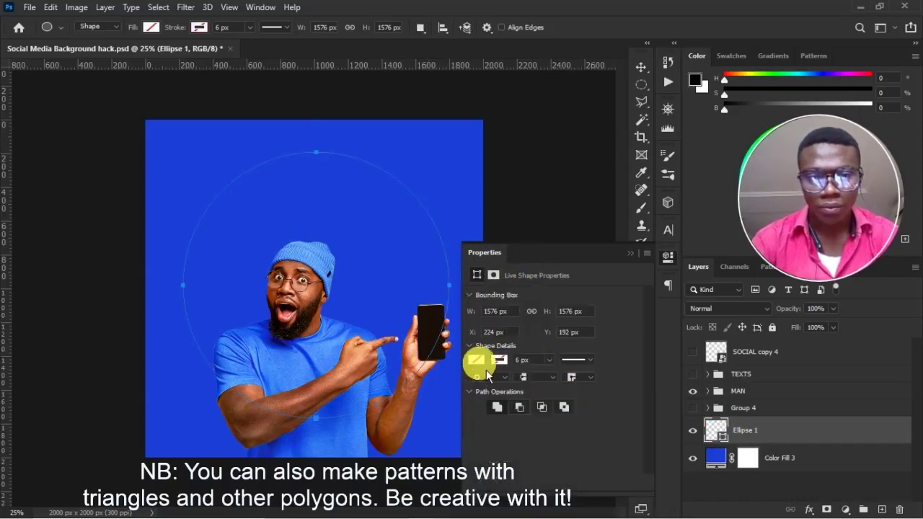
- Give the circle a light-blue fill and add an empty layer above it
{"action": "left_click", "coordinate": [482, 363]}
{"action": "left_click", "coordinate": [656, 315]}
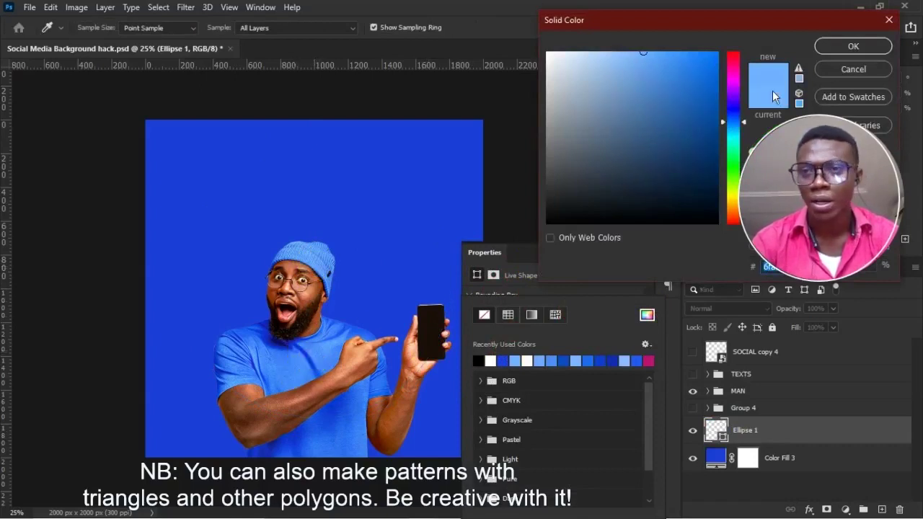
{"action": "left_click", "coordinate": [836, 46]}
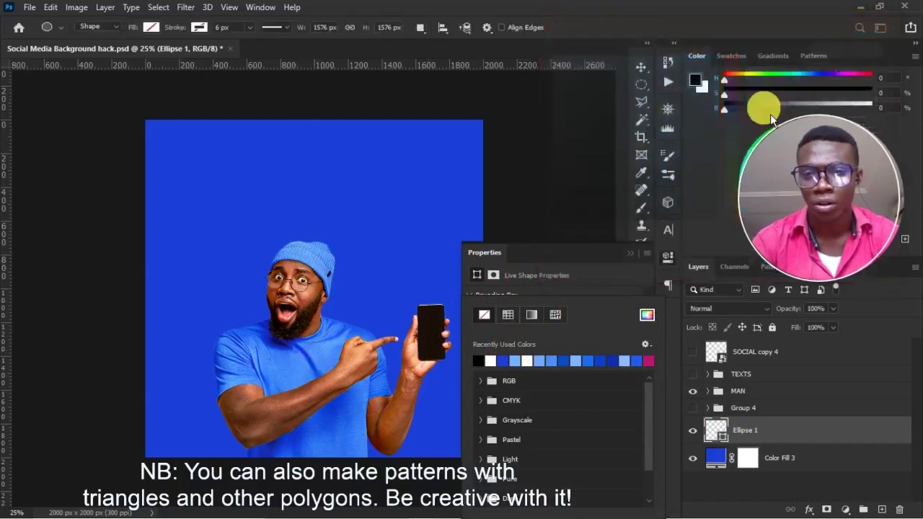
{"action": "left_click", "coordinate": [640, 261]}
{"action": "key", "text": "v"}
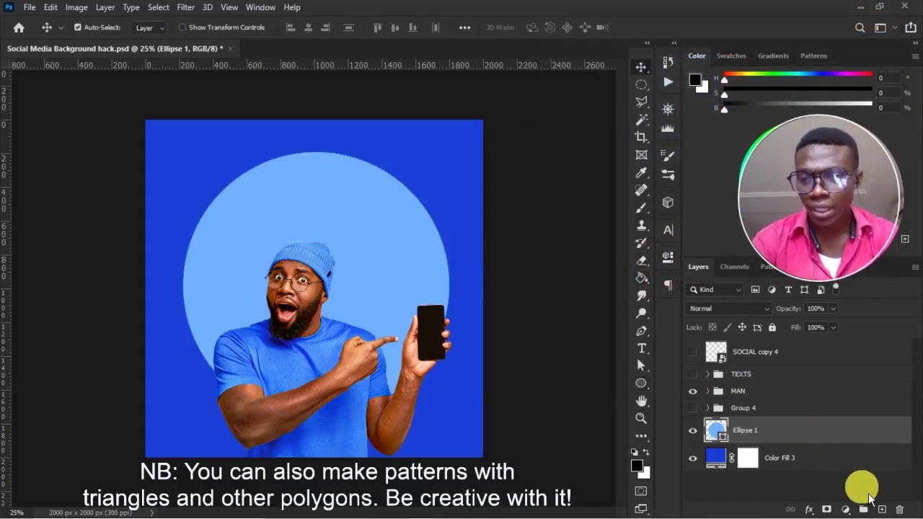
{"action": "left_click", "coordinate": [882, 511]}
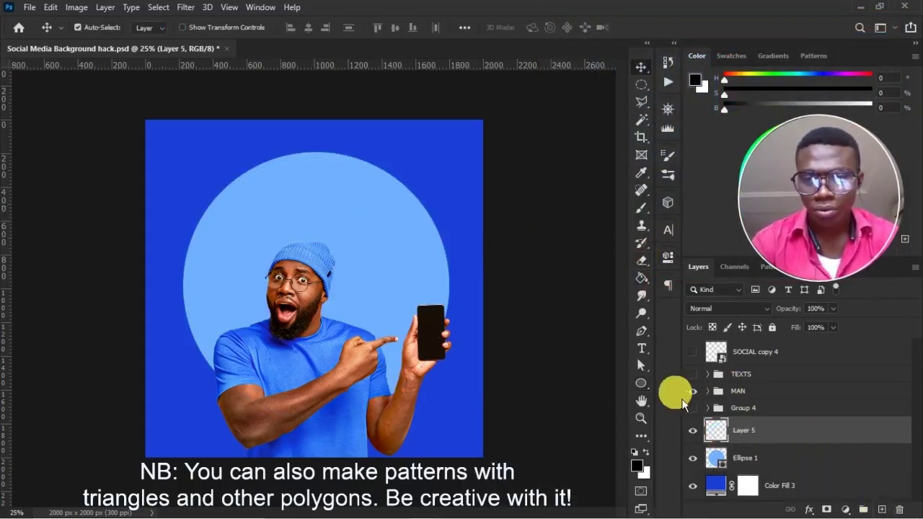
- Draw a smaller black-filled circle, Ellipse 2, around the man's head
{"action": "left_click", "coordinate": [643, 384]}
{"action": "left_click_drag", "start_coordinate": [243, 194], "coordinate": [416, 376]}
{"action": "left_click", "coordinate": [477, 360]}
{"action": "left_click", "coordinate": [538, 294]}
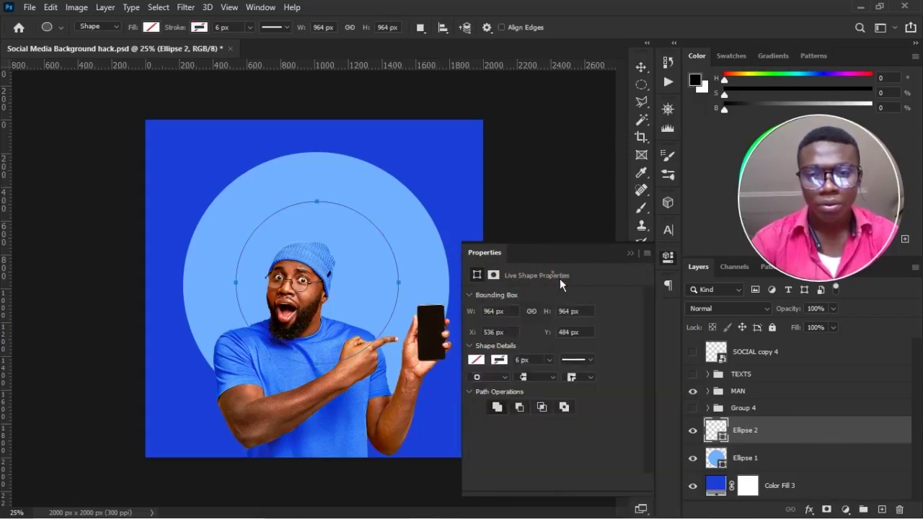
{"action": "left_click", "coordinate": [479, 359]}
{"action": "left_click", "coordinate": [491, 360]}
{"action": "left_click", "coordinate": [630, 253]}
{"action": "key", "text": "v"}
- Mask Ellipse 1 with the inverted Ellipse 2 selection to hollow it, then delete Ellipse 2
{"action": "left_click", "coordinate": [711, 440]}
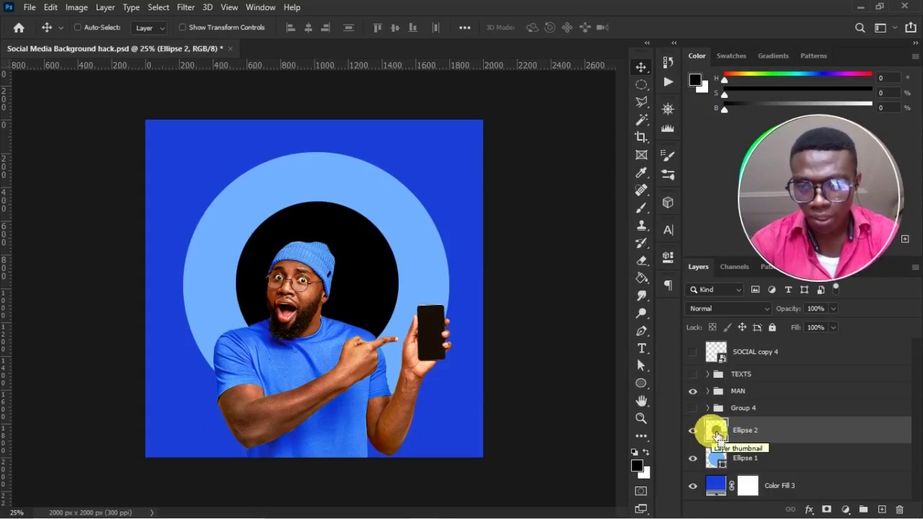
{"action": "left_click", "coordinate": [717, 432], "text": "ctrl"}
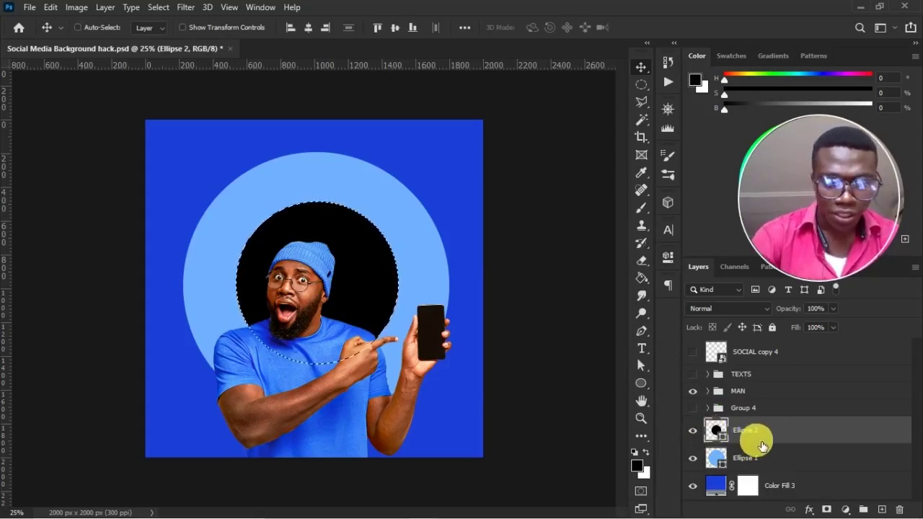
{"action": "key", "text": "ctrl+shift+i"}
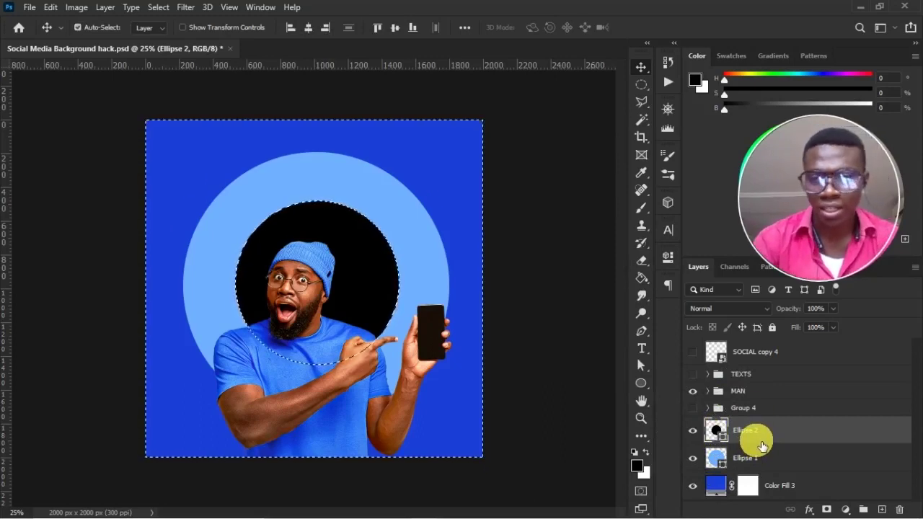
{"action": "left_click", "coordinate": [826, 459]}
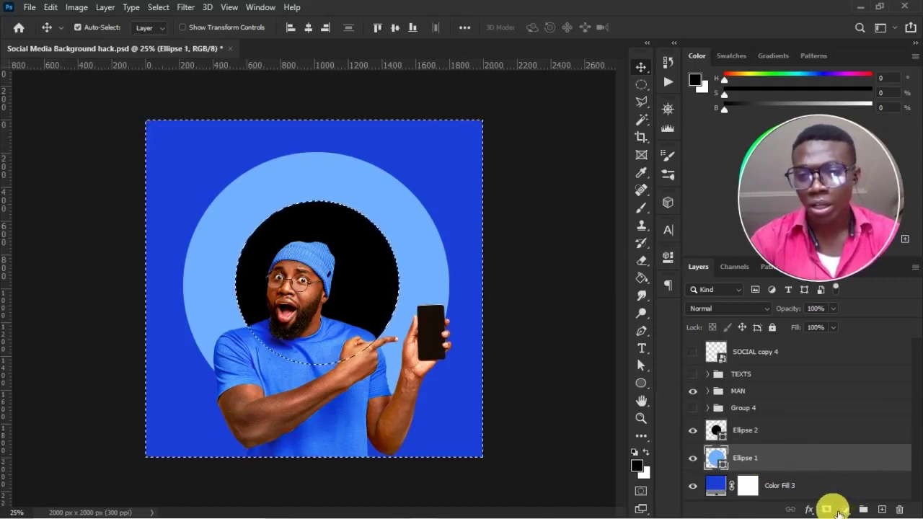
{"action": "left_click", "coordinate": [836, 509]}
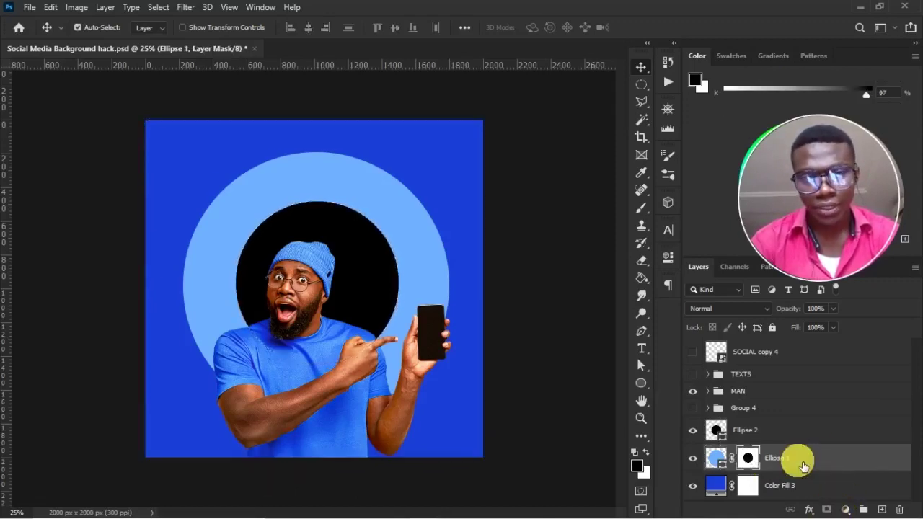
{"action": "left_click", "coordinate": [745, 430]}
{"action": "key", "text": "Delete"}
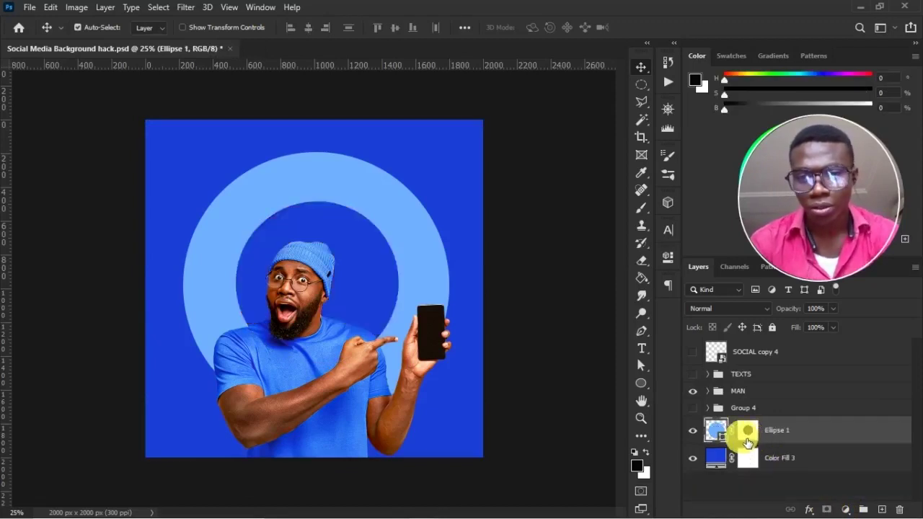
- Enlarge the ring to about 122% and reposition it toward the lower right
{"action": "key", "text": "ctrl"}
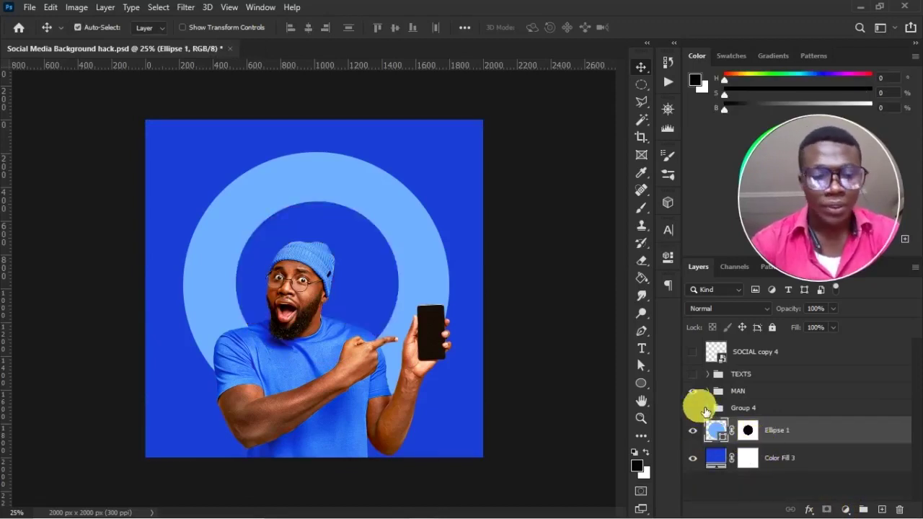
{"action": "key", "text": "ctrl+t"}
{"action": "left_click_drag", "start_coordinate": [411, 264], "coordinate": [493, 350]}
{"action": "left_click_drag", "start_coordinate": [531, 239], "coordinate": [586, 180]}
{"action": "left_click_drag", "start_coordinate": [468, 241], "coordinate": [456, 284]}
{"action": "left_click_drag", "start_coordinate": [546, 223], "coordinate": [592, 227]}
{"action": "left_click_drag", "start_coordinate": [426, 274], "coordinate": [324, 221]}
{"action": "key", "text": "Return"}
- Duplicate the ring into an 82% copy at top left and a 70% copy at lower left
{"action": "key", "text": "ctrl+j"}
{"action": "key", "text": "ctrl+t"}
{"action": "left_click_drag", "start_coordinate": [346, 362], "coordinate": [282, 296]}
{"action": "left_click_drag", "start_coordinate": [258, 227], "coordinate": [261, 462]}
{"action": "double_click", "coordinate": [276, 223]}
{"action": "key", "text": "ctrl+j"}
{"action": "key", "text": "ctrl+t"}
{"action": "left_click_drag", "start_coordinate": [302, 254], "coordinate": [469, 58]}
{"action": "key", "text": "Return"}
- Add two more ring copies: 77% at the top right and 84% at the lower right
{"action": "key", "text": "ctrl+j"}
{"action": "key", "text": "ctrl+t"}
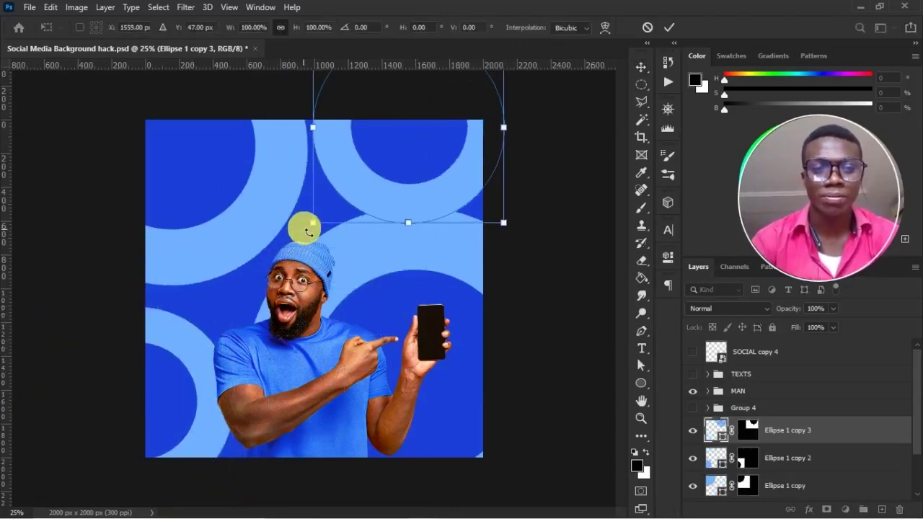
{"action": "left_click_drag", "start_coordinate": [312, 224], "coordinate": [356, 179]}
{"action": "left_click_drag", "start_coordinate": [385, 144], "coordinate": [393, 436]}
{"action": "double_click", "coordinate": [369, 150]}
{"action": "key", "text": "ctrl+j"}
{"action": "key", "text": "ctrl+t"}
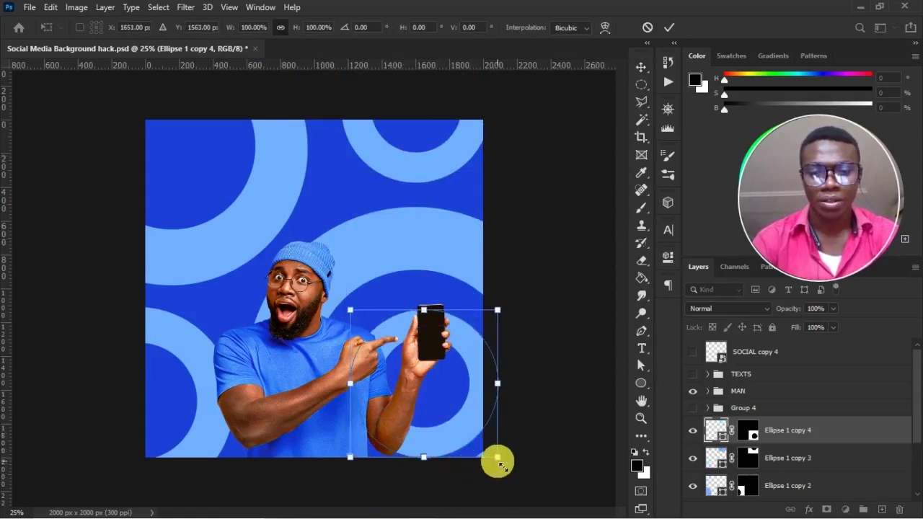
{"action": "left_click_drag", "start_coordinate": [499, 460], "coordinate": [450, 421]}
{"action": "key", "text": "Return"}
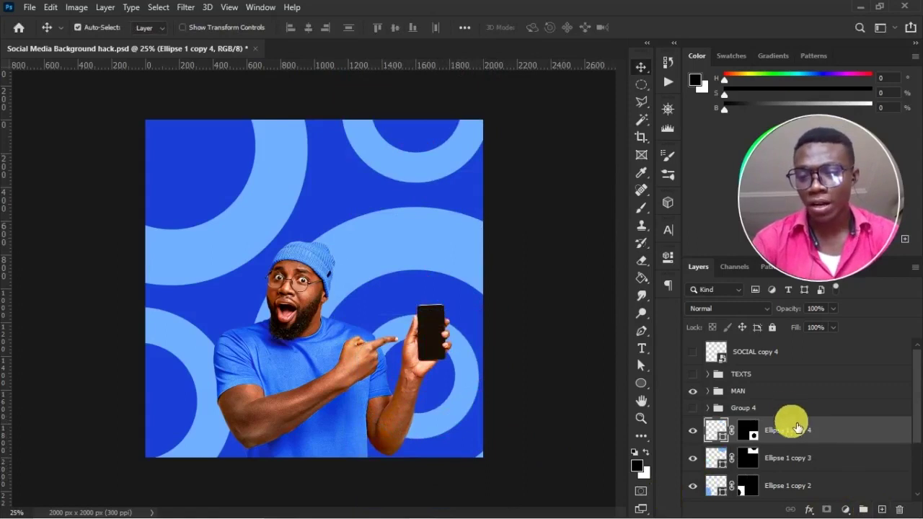
- Group the five ring layers with Ctrl+G
{"action": "scroll", "coordinate": [799, 429], "scroll_direction": "down", "scroll_amount": 3}
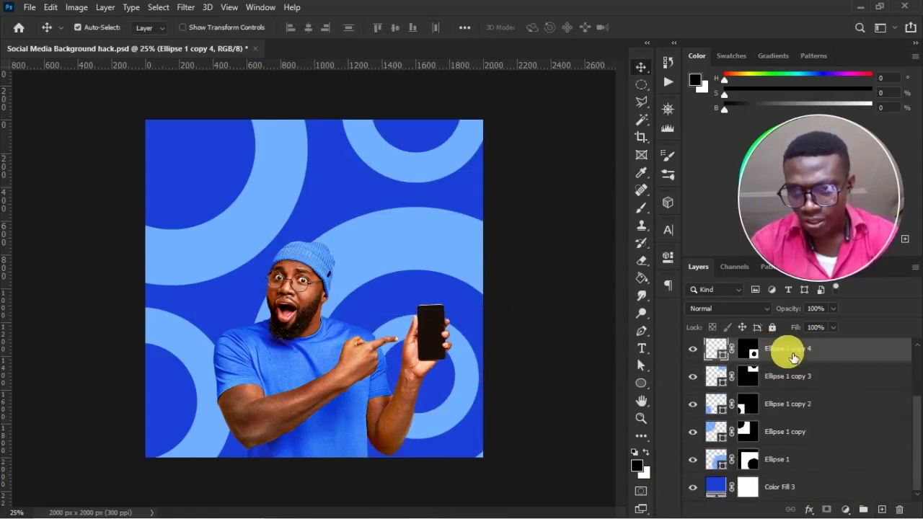
{"action": "left_click", "coordinate": [808, 465], "text": "shift"}
{"action": "key", "text": "ctrl+g"}
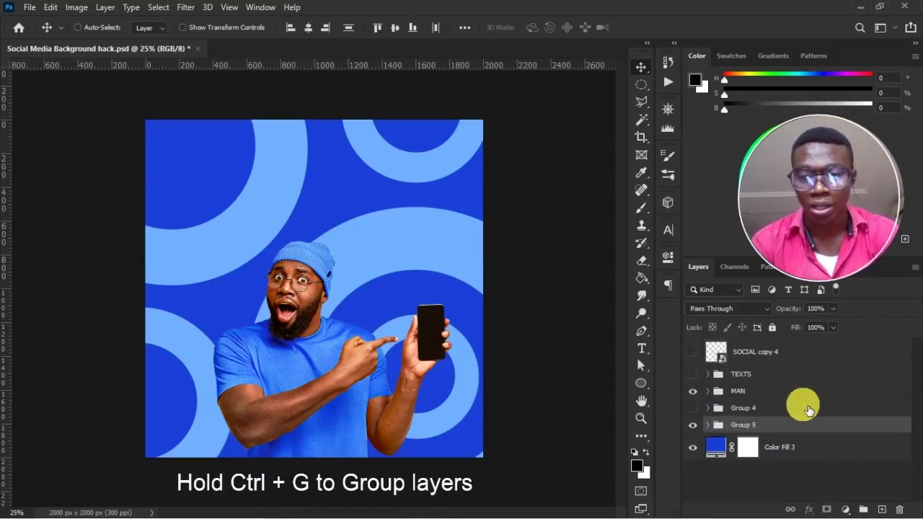
- Set the ring group to Linear Light at 78% opacity and show the SOCIAL MEDIA title
{"action": "left_click", "coordinate": [743, 311]}
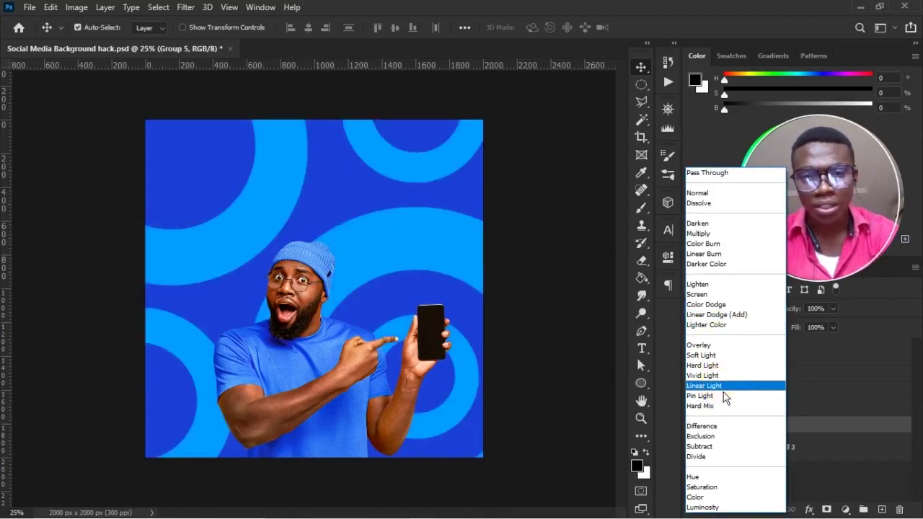
{"action": "left_click", "coordinate": [722, 386]}
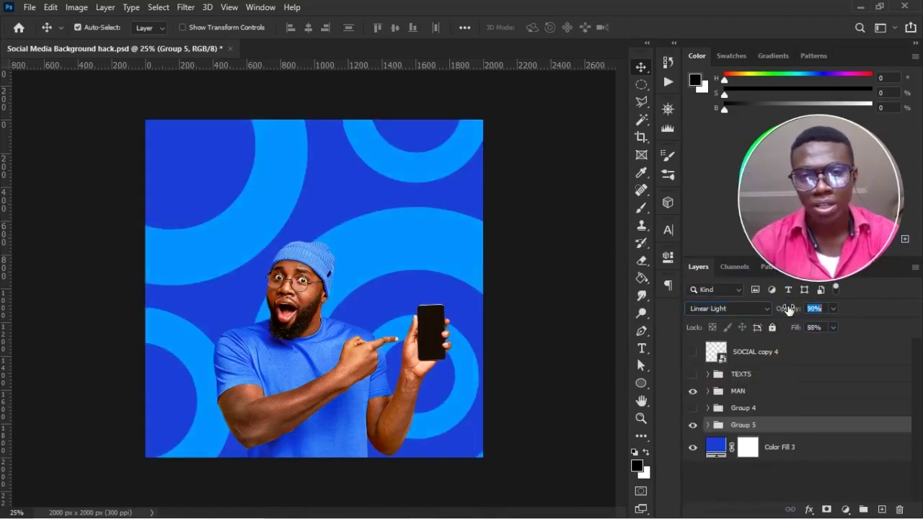
{"action": "type", "text": "78"}
{"action": "key", "text": "Return"}
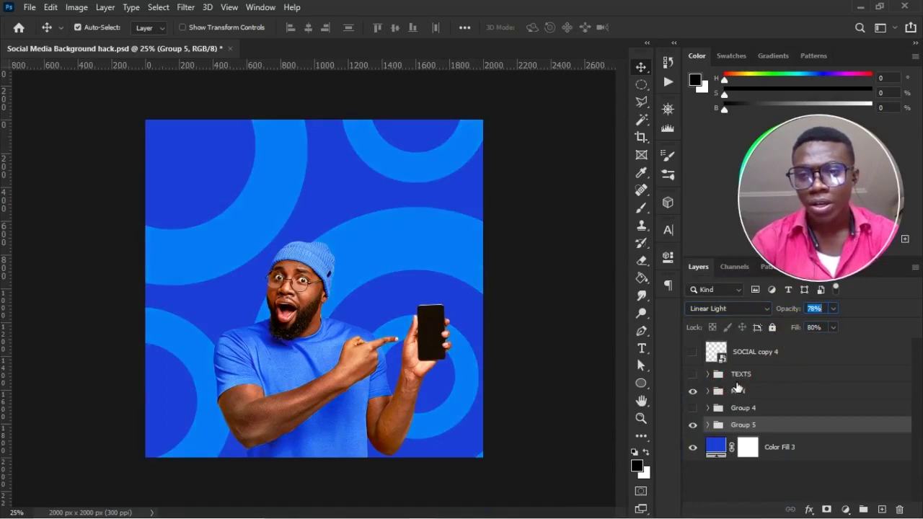
{"action": "left_click", "coordinate": [693, 374]}
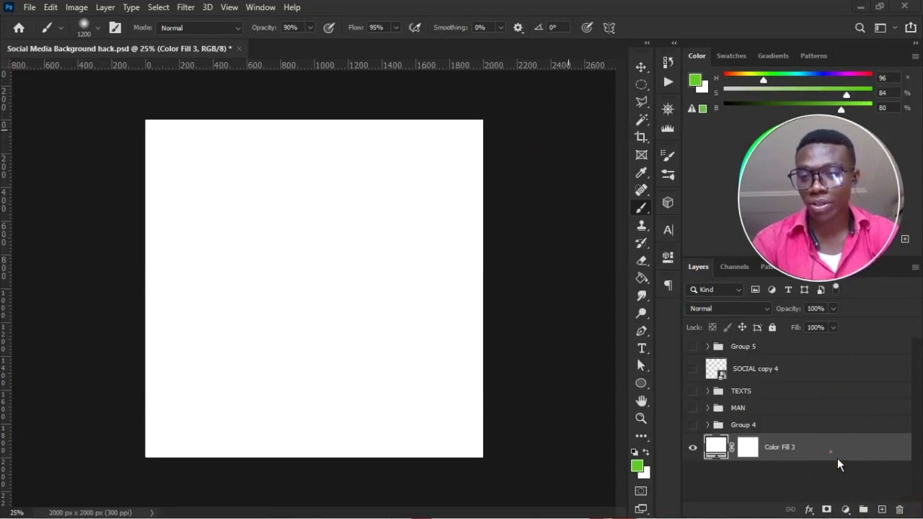
- Change Color Fill 3 from white to a saturated medium green in the Color Picker
{"action": "double_click", "coordinate": [728, 451]}
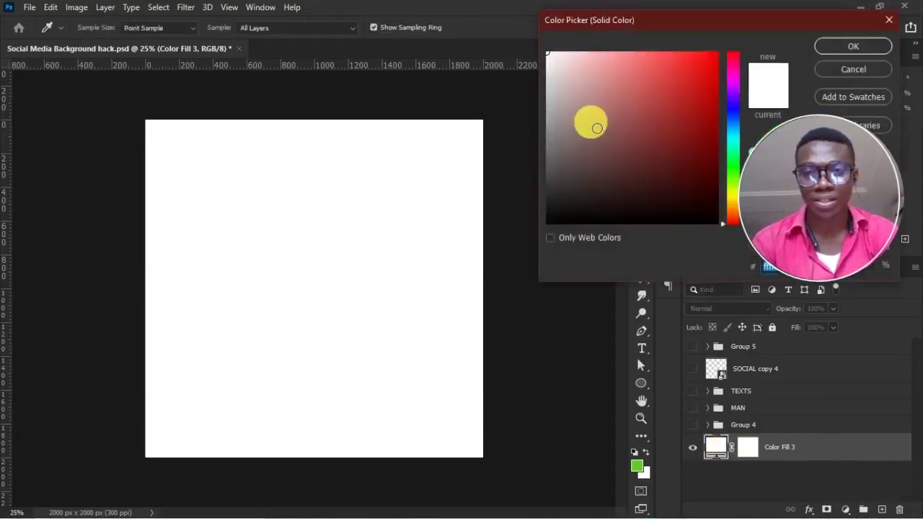
{"action": "mouse_move", "coordinate": [624, 109]}
{"action": "left_mouse_down"}
{"action": "mouse_move", "coordinate": [614, 58]}
{"action": "mouse_move", "coordinate": [671, 96]}
{"action": "mouse_move", "coordinate": [686, 126]}
{"action": "left_mouse_up"}
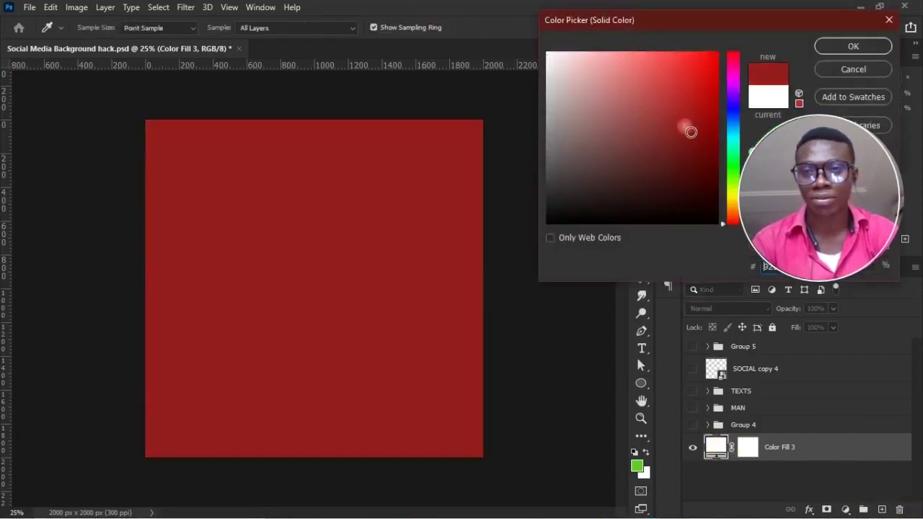
{"action": "left_click", "coordinate": [736, 175]}
{"action": "left_click_drag", "start_coordinate": [736, 175], "coordinate": [738, 164]}
{"action": "mouse_move", "coordinate": [695, 136]}
{"action": "left_mouse_down"}
{"action": "mouse_move", "coordinate": [707, 136]}
{"action": "mouse_move", "coordinate": [694, 136]}
{"action": "left_mouse_up"}
{"action": "left_click", "coordinate": [728, 169]}
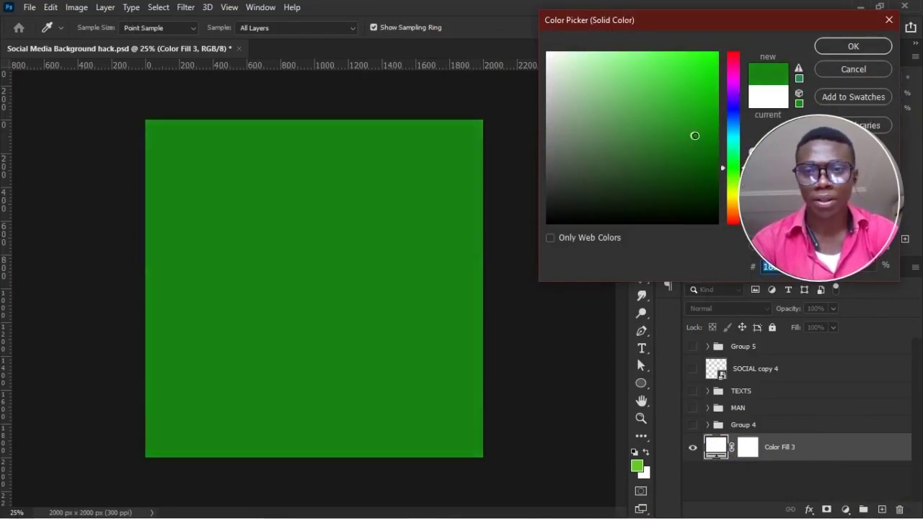
{"action": "left_click", "coordinate": [838, 45]}
- Select the Brush tool and add a new empty layer above the green fill
{"action": "key", "text": "b"}
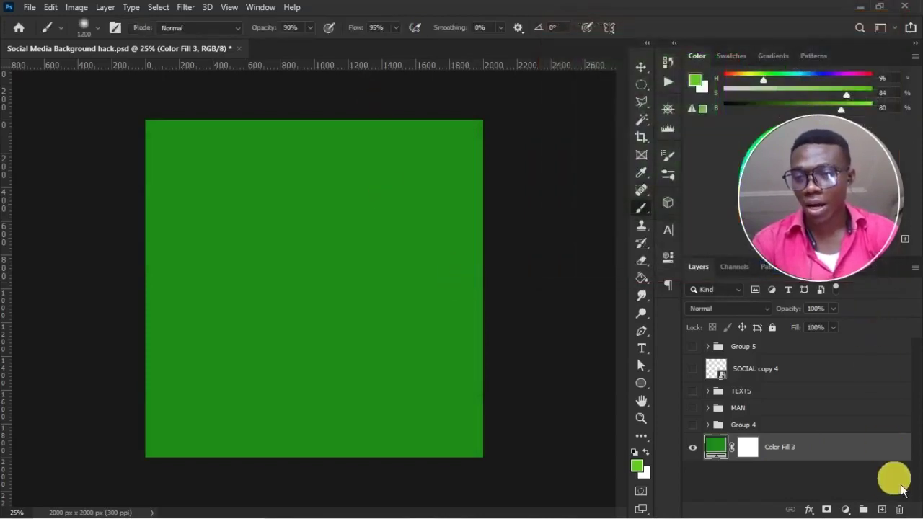
{"action": "left_click", "coordinate": [881, 510]}
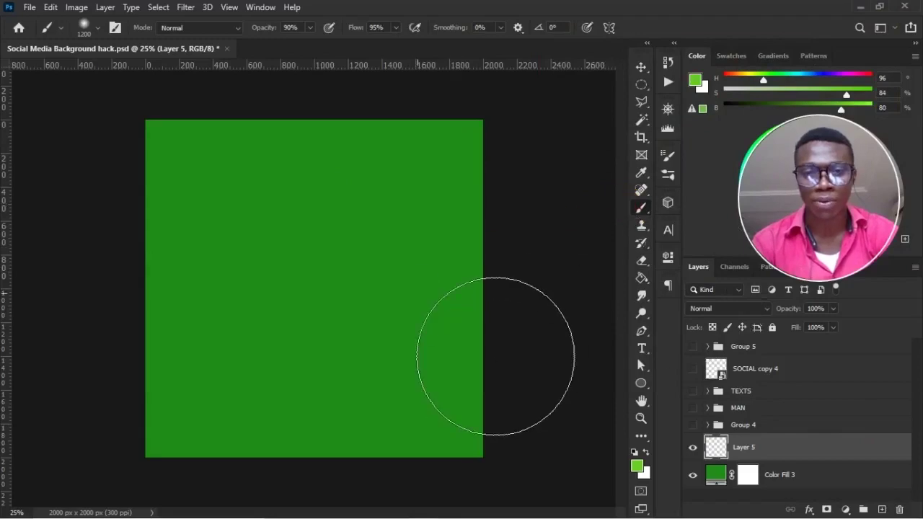
{"action": "left_click", "coordinate": [643, 472]}
{"action": "left_click", "coordinate": [636, 466]}
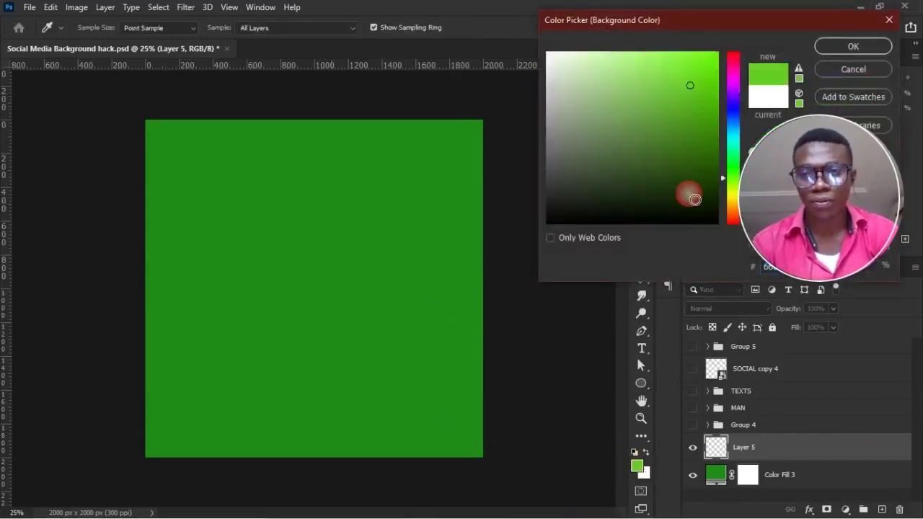
{"action": "left_click", "coordinate": [862, 71]}
- Set the painting colour to the lighter yellow-green 65c724 and brush opacity to 100%
{"action": "left_click", "coordinate": [640, 469]}
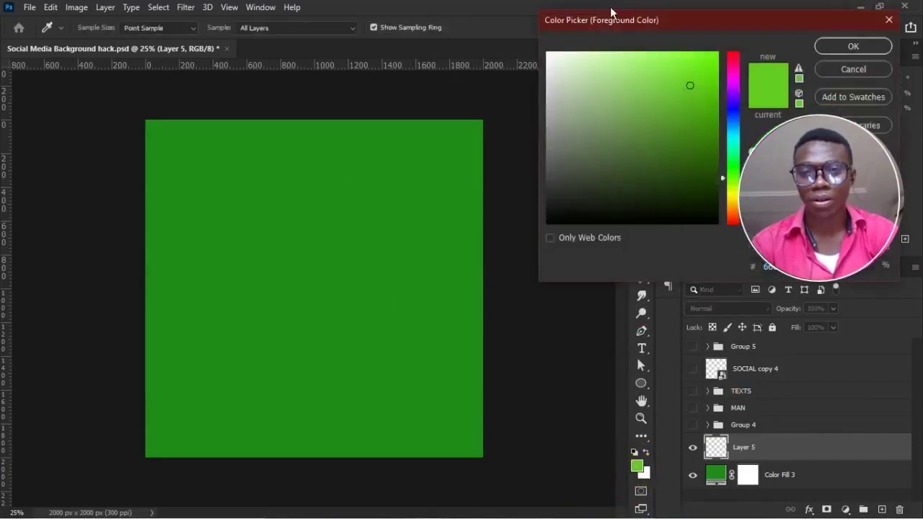
{"action": "mouse_move", "coordinate": [380, 309]}
{"action": "left_mouse_down"}
{"action": "mouse_move", "coordinate": [484, 293]}
{"action": "mouse_move", "coordinate": [699, 105]}
{"action": "mouse_move", "coordinate": [697, 116]}
{"action": "left_mouse_up"}
{"action": "left_click", "coordinate": [683, 103]}
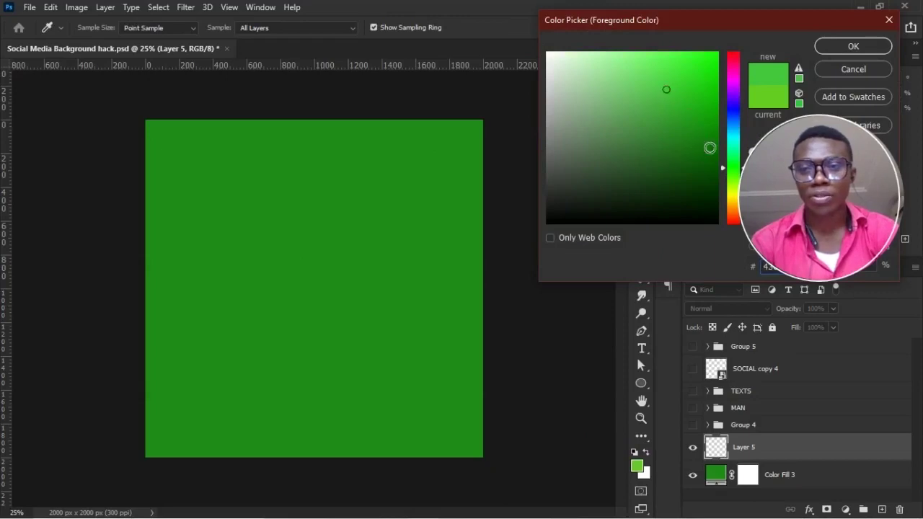
{"action": "left_click_drag", "start_coordinate": [720, 30], "coordinate": [687, 28]}
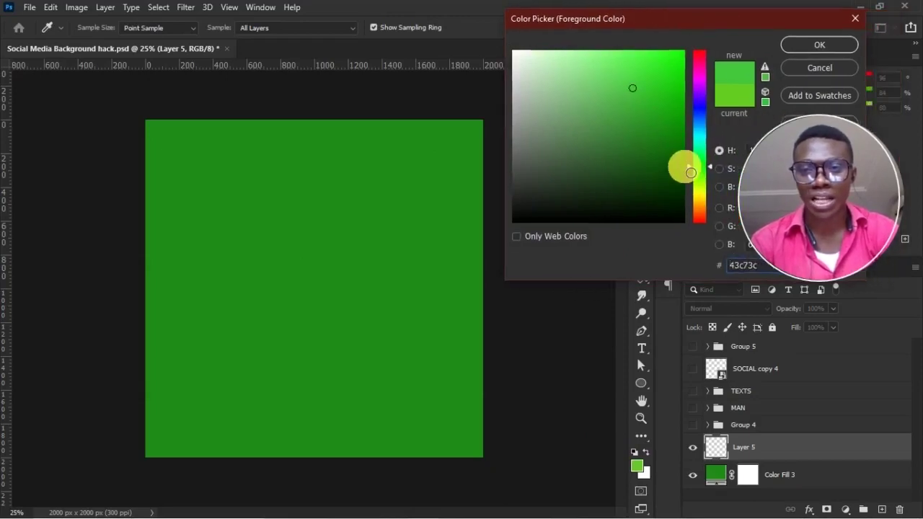
{"action": "left_click_drag", "start_coordinate": [695, 174], "coordinate": [697, 183]}
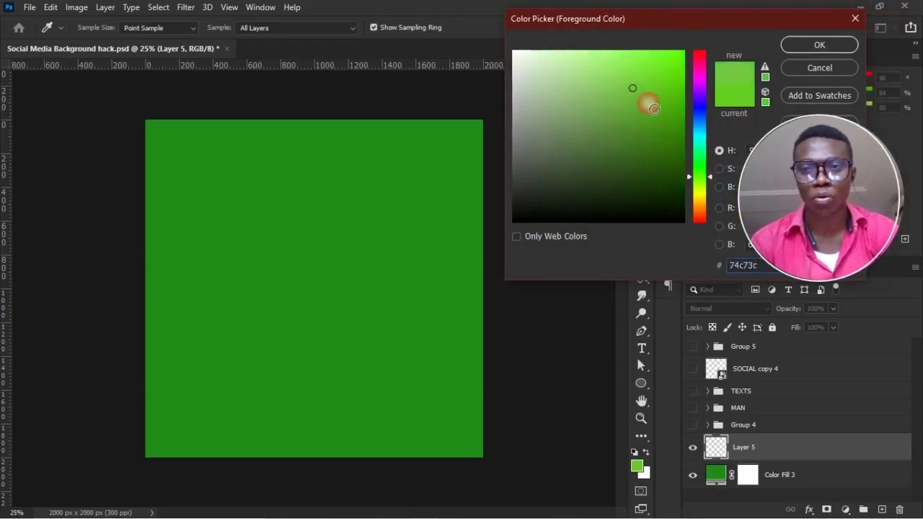
{"action": "left_click_drag", "start_coordinate": [640, 93], "coordinate": [636, 93]}
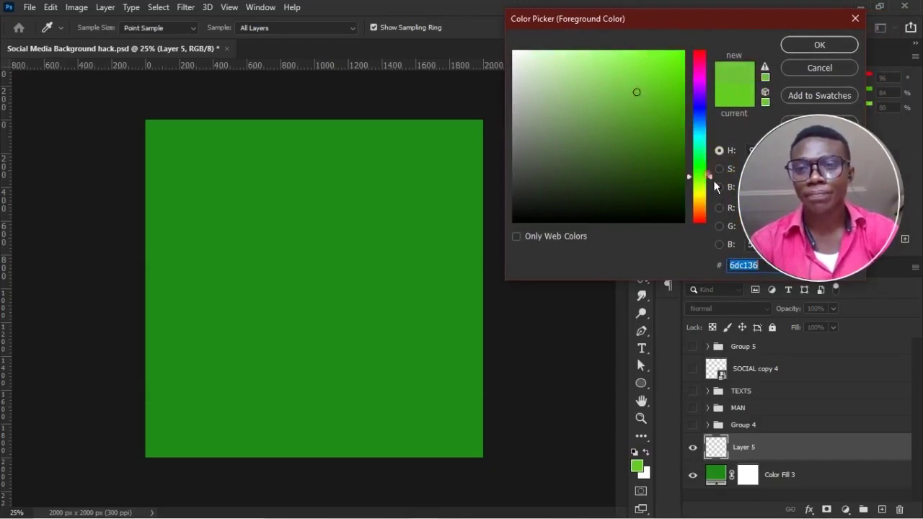
{"action": "left_click", "coordinate": [656, 92]}
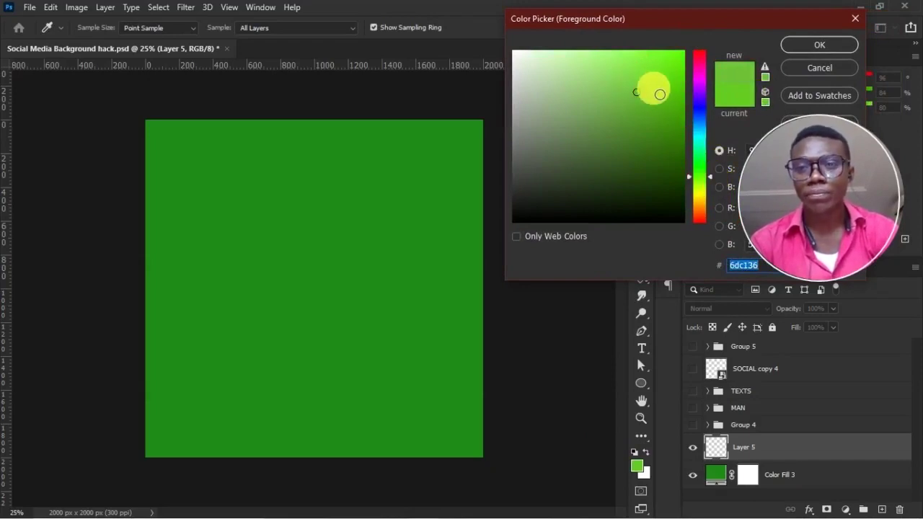
{"action": "left_click", "coordinate": [789, 47]}
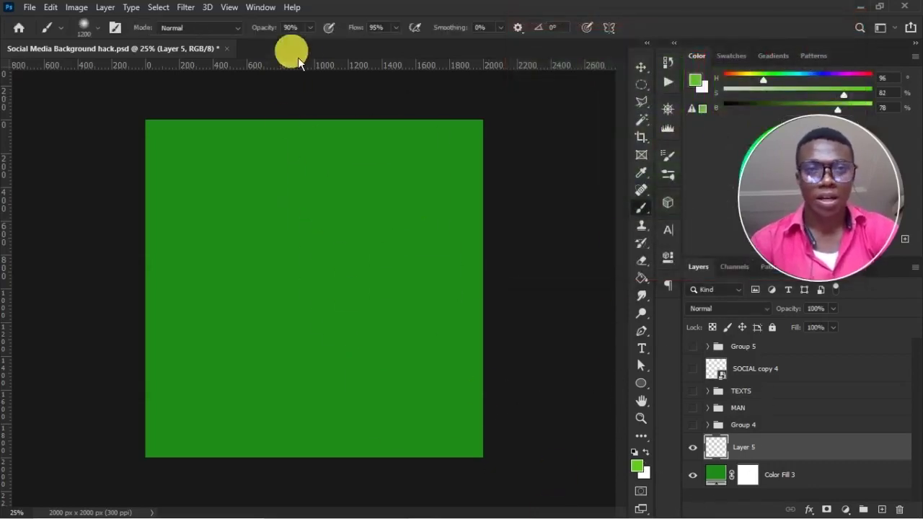
{"action": "left_click", "coordinate": [291, 27]}
{"action": "type", "text": "100"}
{"action": "key", "text": "Return"}
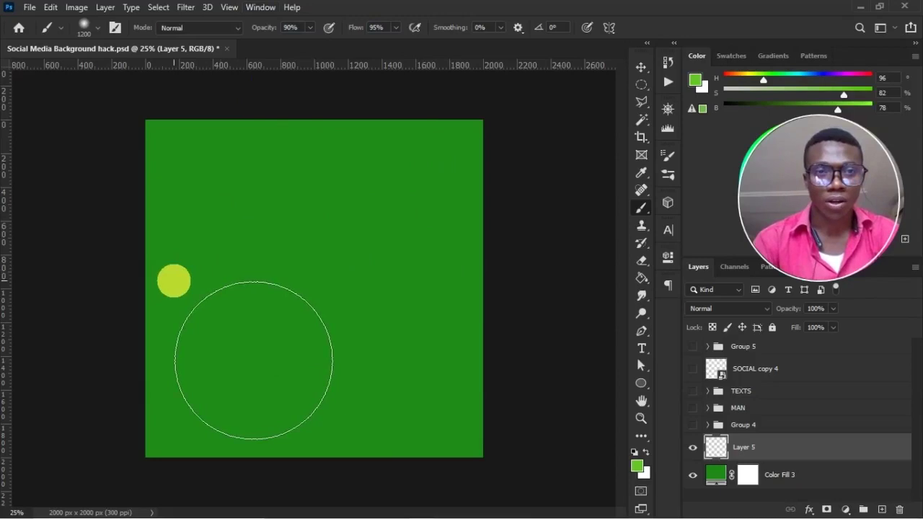
- Paint large soft round-brush green glows at the lower right, left edge and top right
{"action": "right_click", "coordinate": [306, 264]}
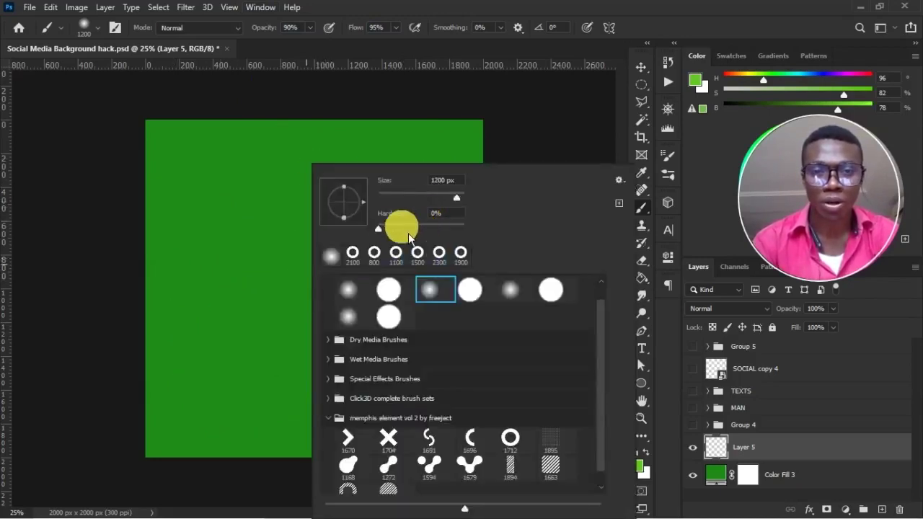
{"action": "key", "text": "Return"}
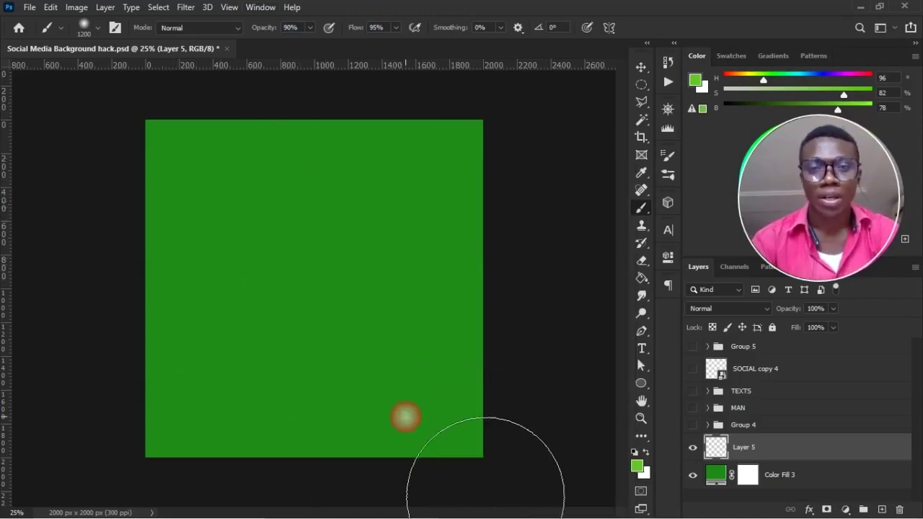
{"action": "key", "text": "bracketright"}
{"action": "key", "text": "bracketright"}
{"action": "key", "text": "bracketright"}
{"action": "key", "text": "bracketright"}
{"action": "key", "text": "bracketright"}
{"action": "key", "text": "bracketright"}
{"action": "key", "text": "bracketright"}
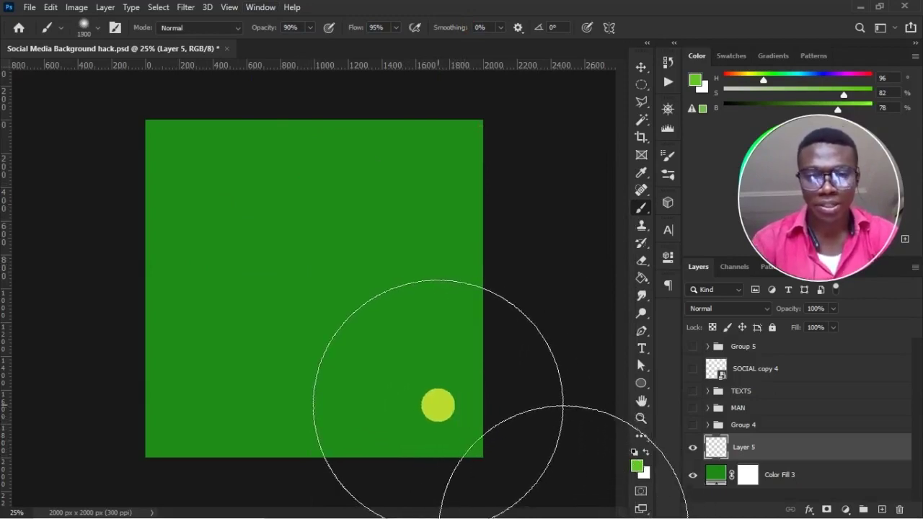
{"action": "left_click", "coordinate": [437, 395]}
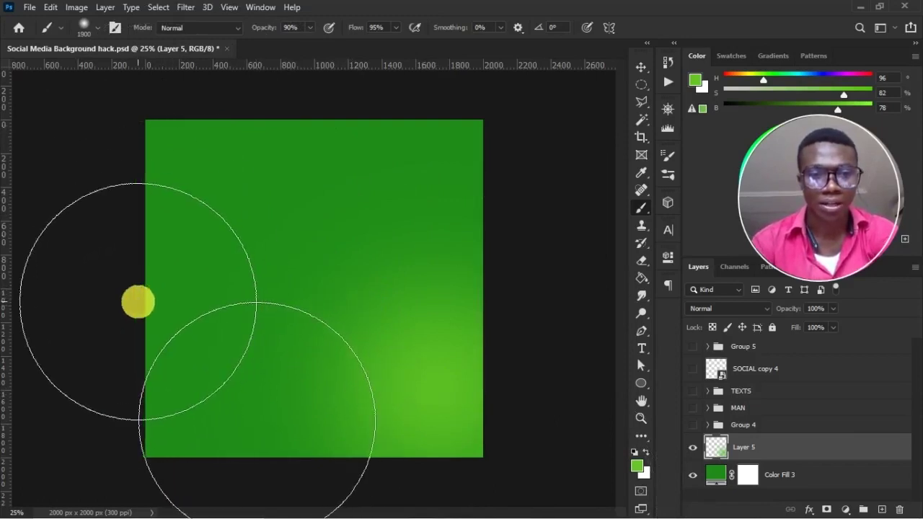
{"action": "left_click", "coordinate": [138, 302]}
{"action": "key", "text": "bracketleft"}
{"action": "key", "text": "bracketleft"}
{"action": "key", "text": "bracketleft"}
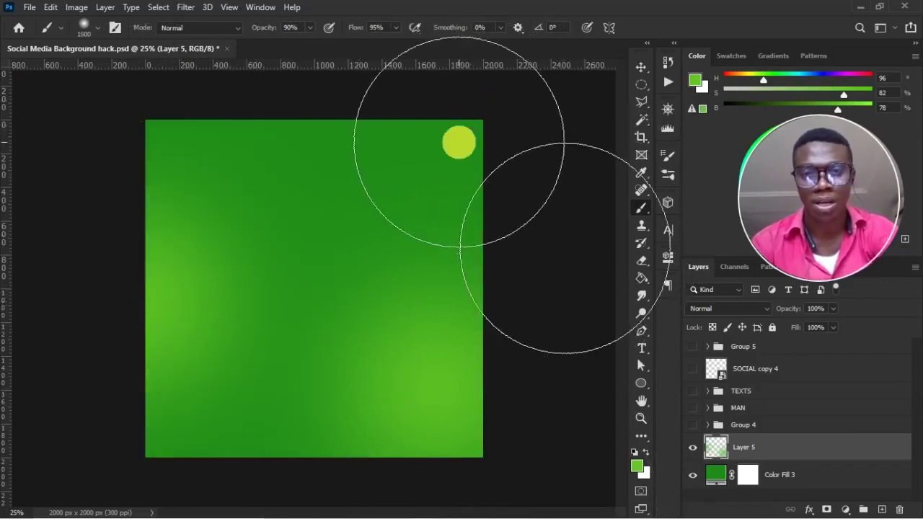
{"action": "key", "text": "bracketleft"}
{"action": "left_click", "coordinate": [474, 104]}
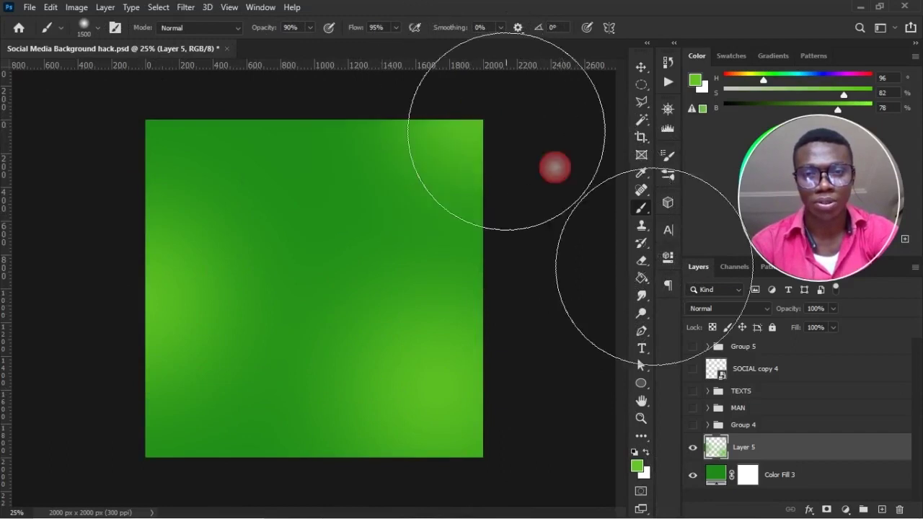
{"action": "key", "text": "v"}
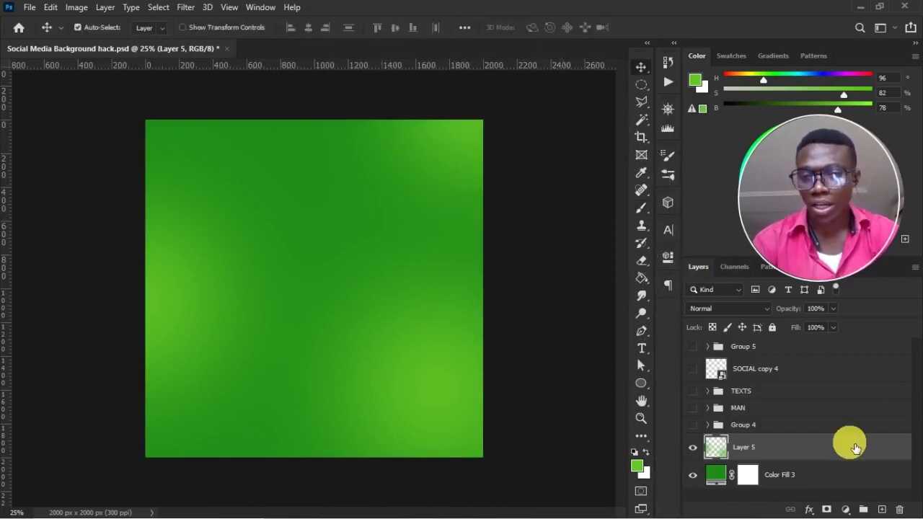
- Convert Layer 5 to a smart object and apply a Gaussian Blur of about 58 px
{"action": "right_click", "coordinate": [807, 446]}
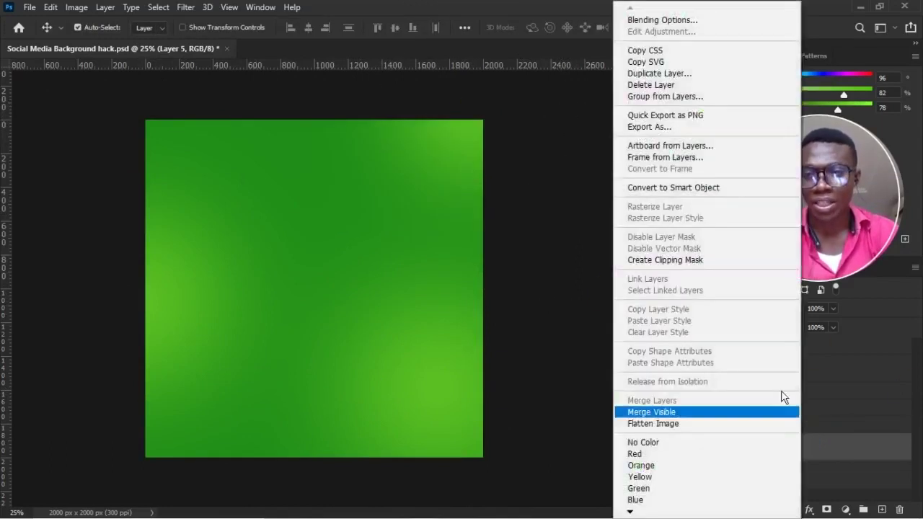
{"action": "left_click", "coordinate": [700, 186]}
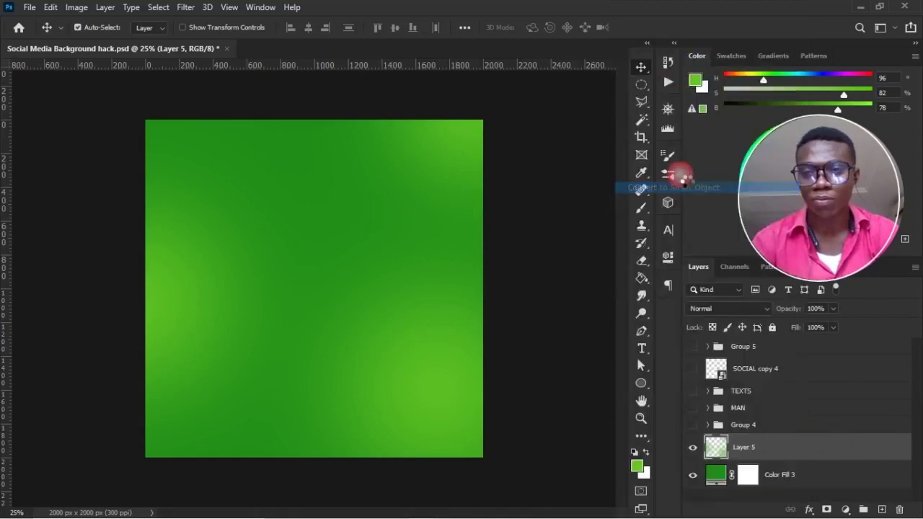
{"action": "left_click", "coordinate": [193, 8]}
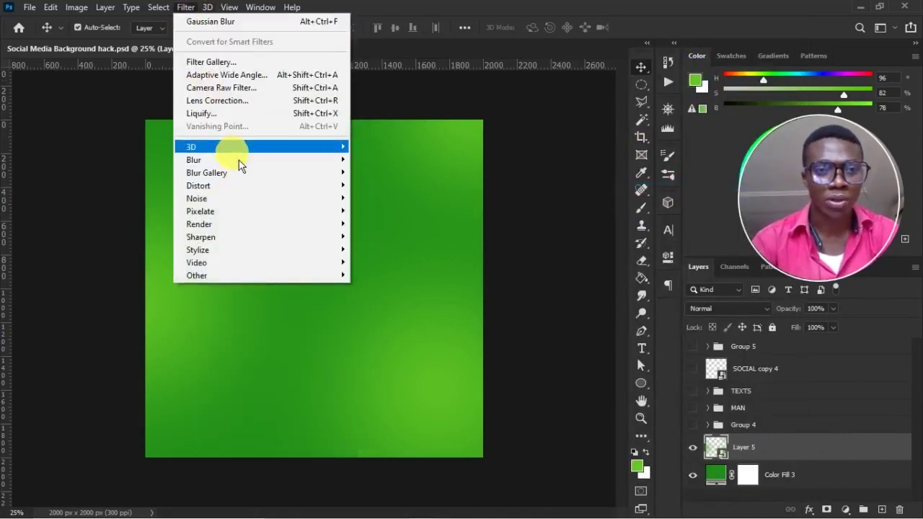
{"action": "mouse_move", "coordinate": [310, 160]}
{"action": "left_click", "coordinate": [383, 209]}
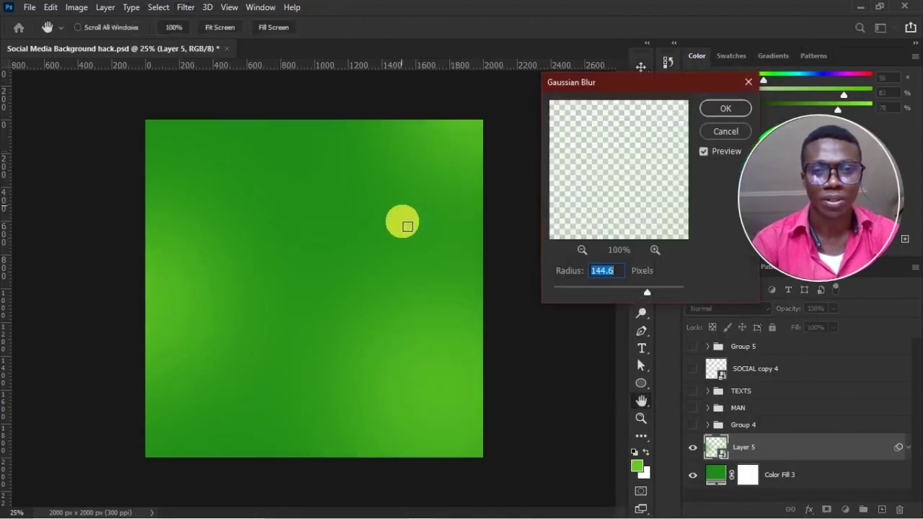
{"action": "left_click_drag", "start_coordinate": [645, 292], "coordinate": [627, 292]}
{"action": "left_click", "coordinate": [716, 122]}
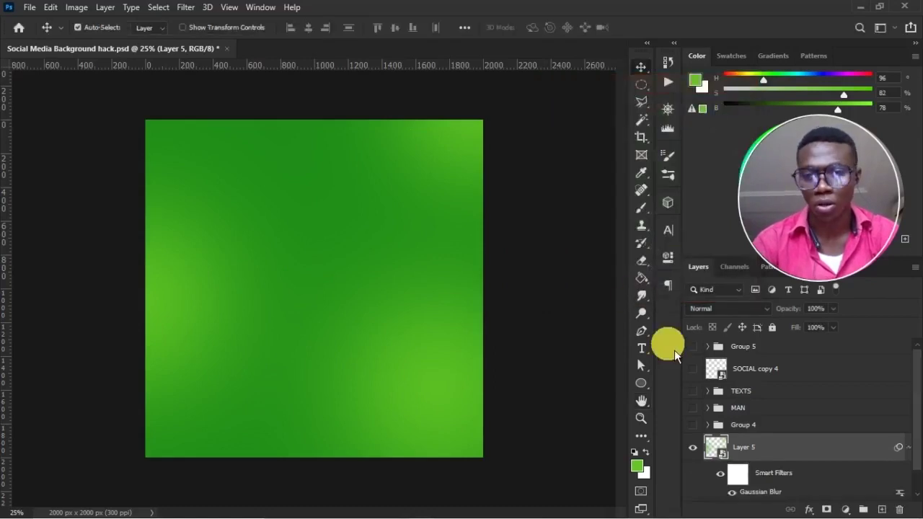
- Show the man photo and title text, toggling the glow layer to compare
{"action": "left_click", "coordinate": [693, 408]}
{"action": "left_click", "coordinate": [693, 391]}
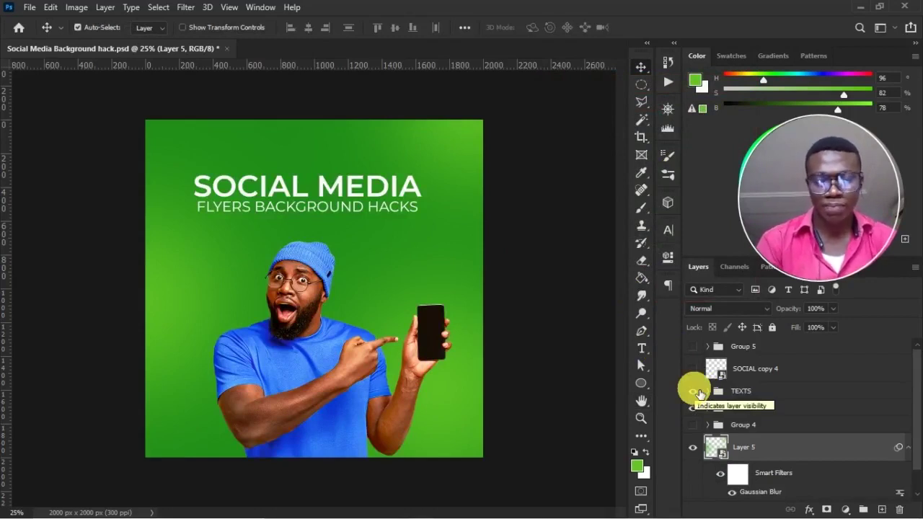
{"action": "left_click", "coordinate": [694, 447]}
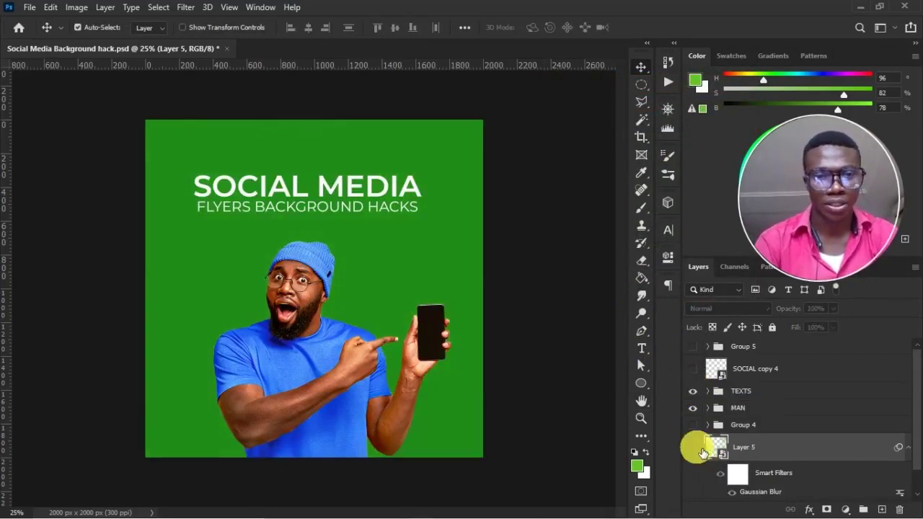
{"action": "left_click", "coordinate": [694, 448]}
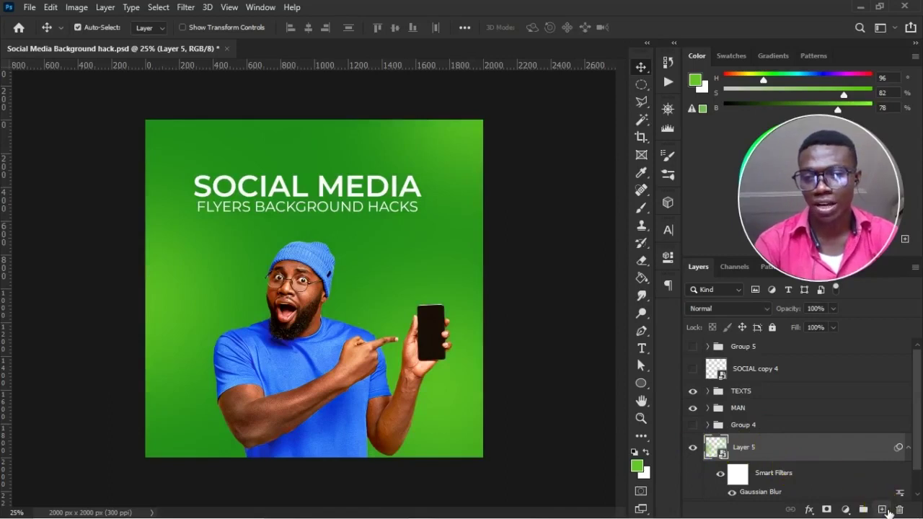
- Add Layer 6 and paint an extra light-green glow at the lower right
{"action": "left_click", "coordinate": [882, 509]}
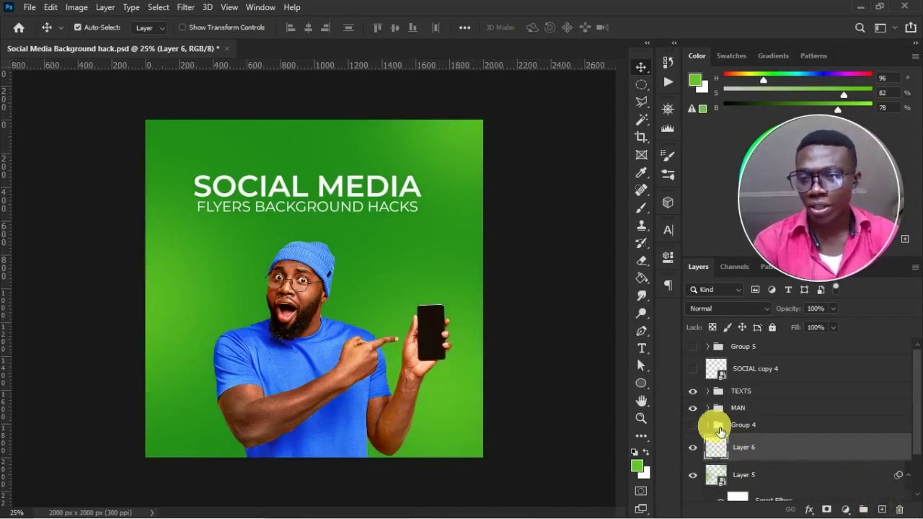
{"action": "left_click", "coordinate": [641, 207]}
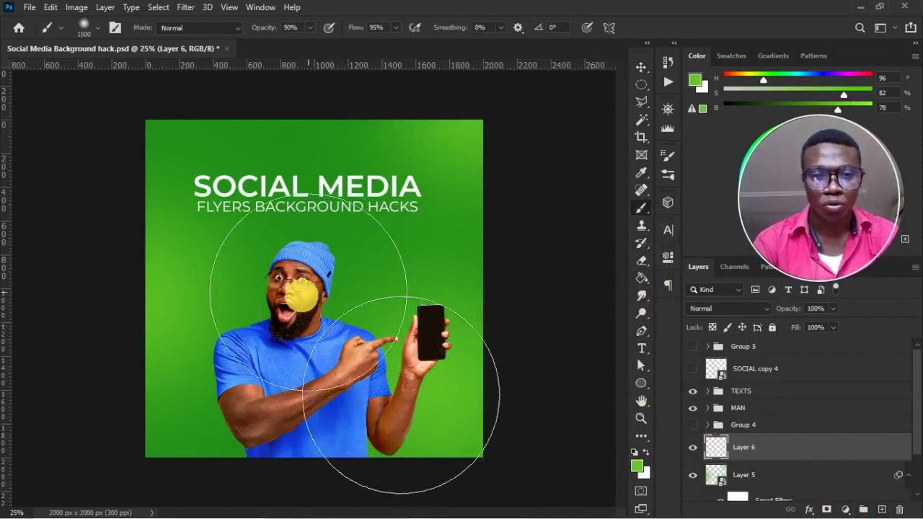
{"action": "key", "text": "bracketleft"}
{"action": "key", "text": "bracketleft"}
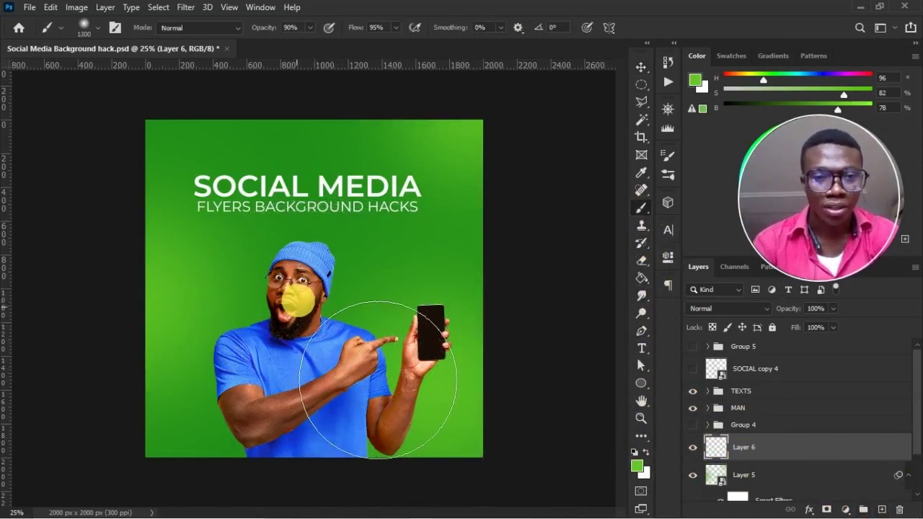
{"action": "key", "text": "bracketright"}
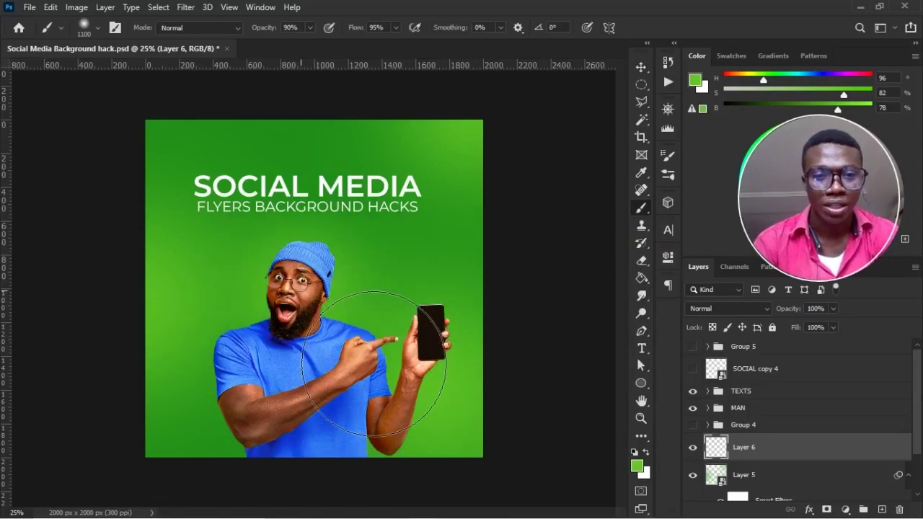
{"action": "left_click", "coordinate": [397, 380]}
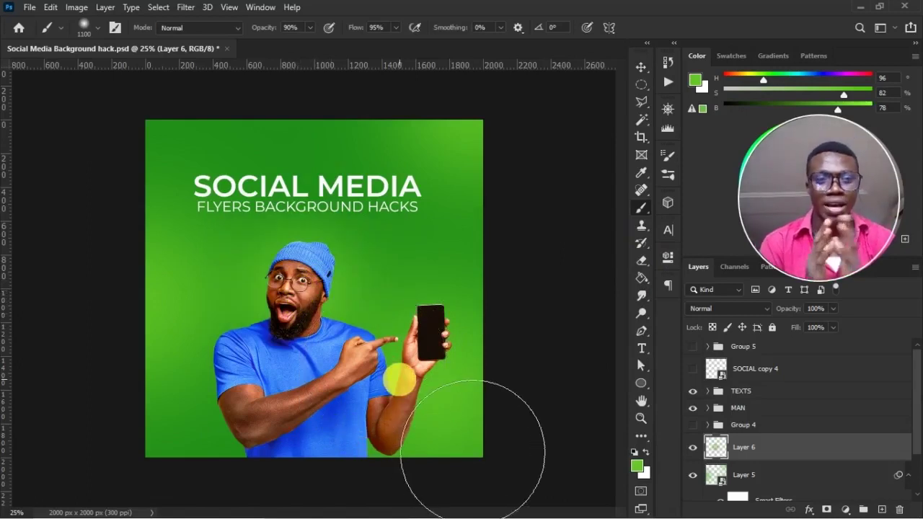